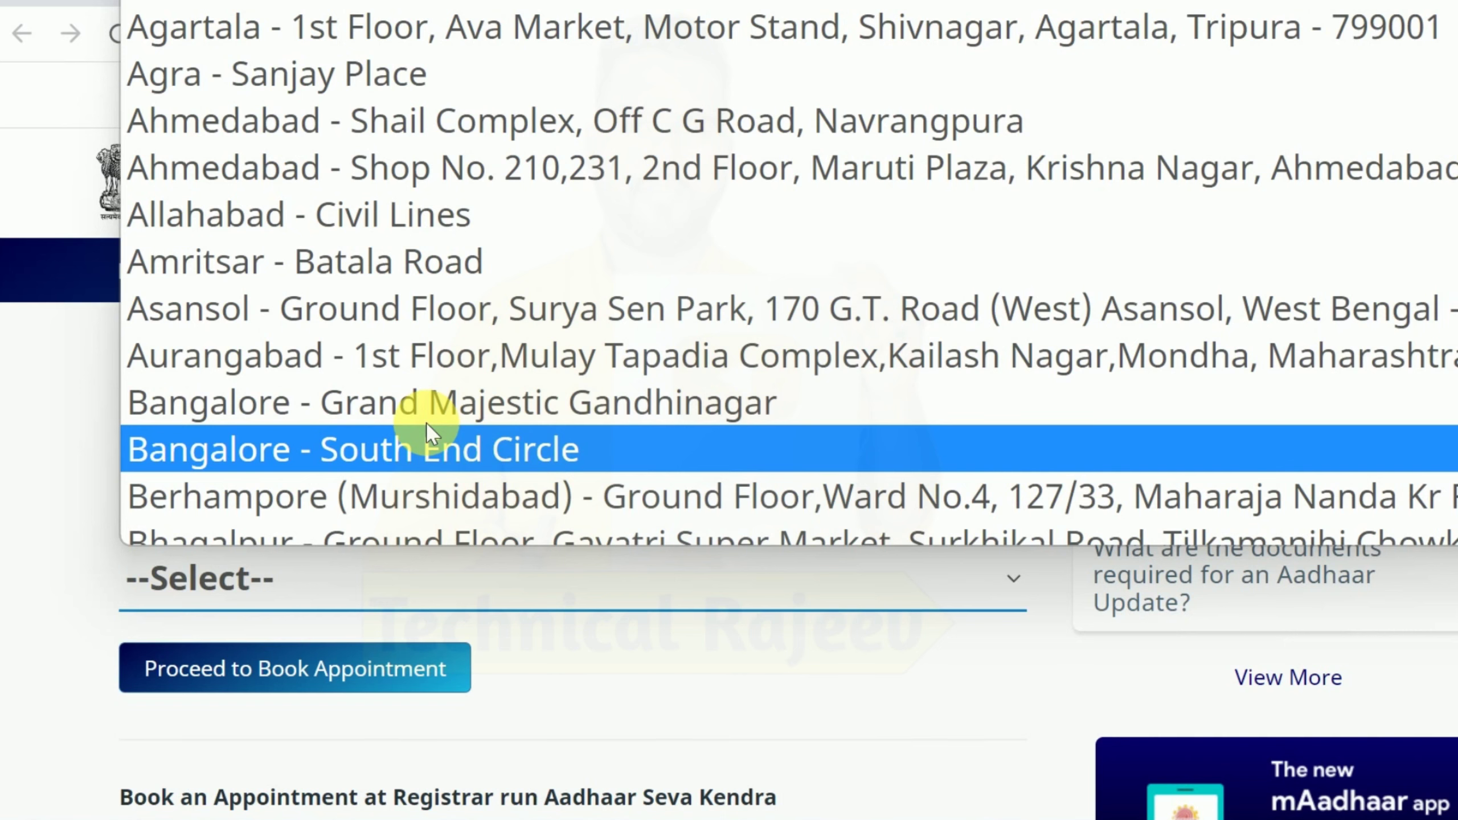
Step: Select Gorakhpur as the centre and proceed to booking, down to the Aadhaar Special Services-Camp section
type("gor")
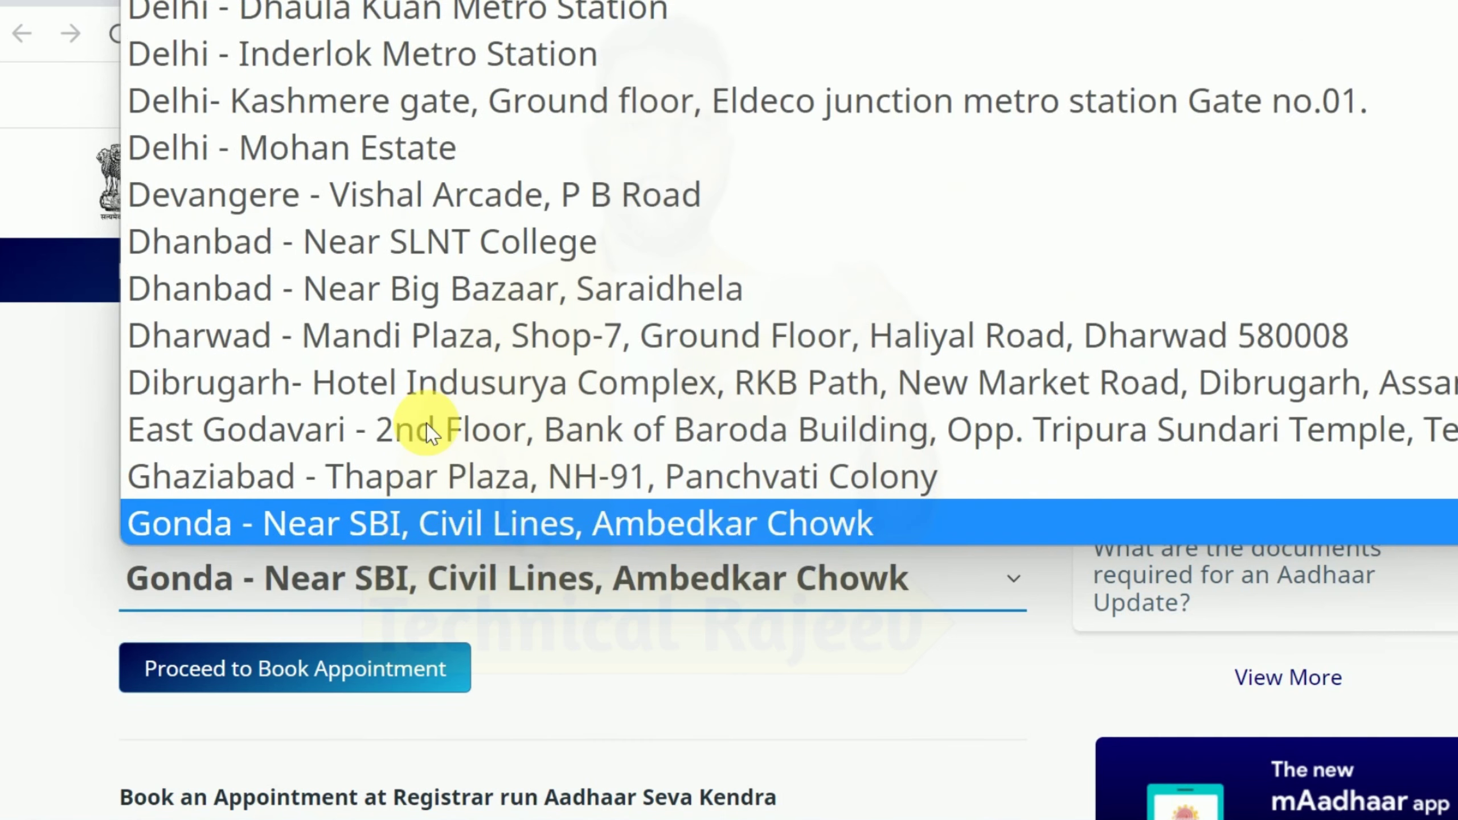
key("Return")
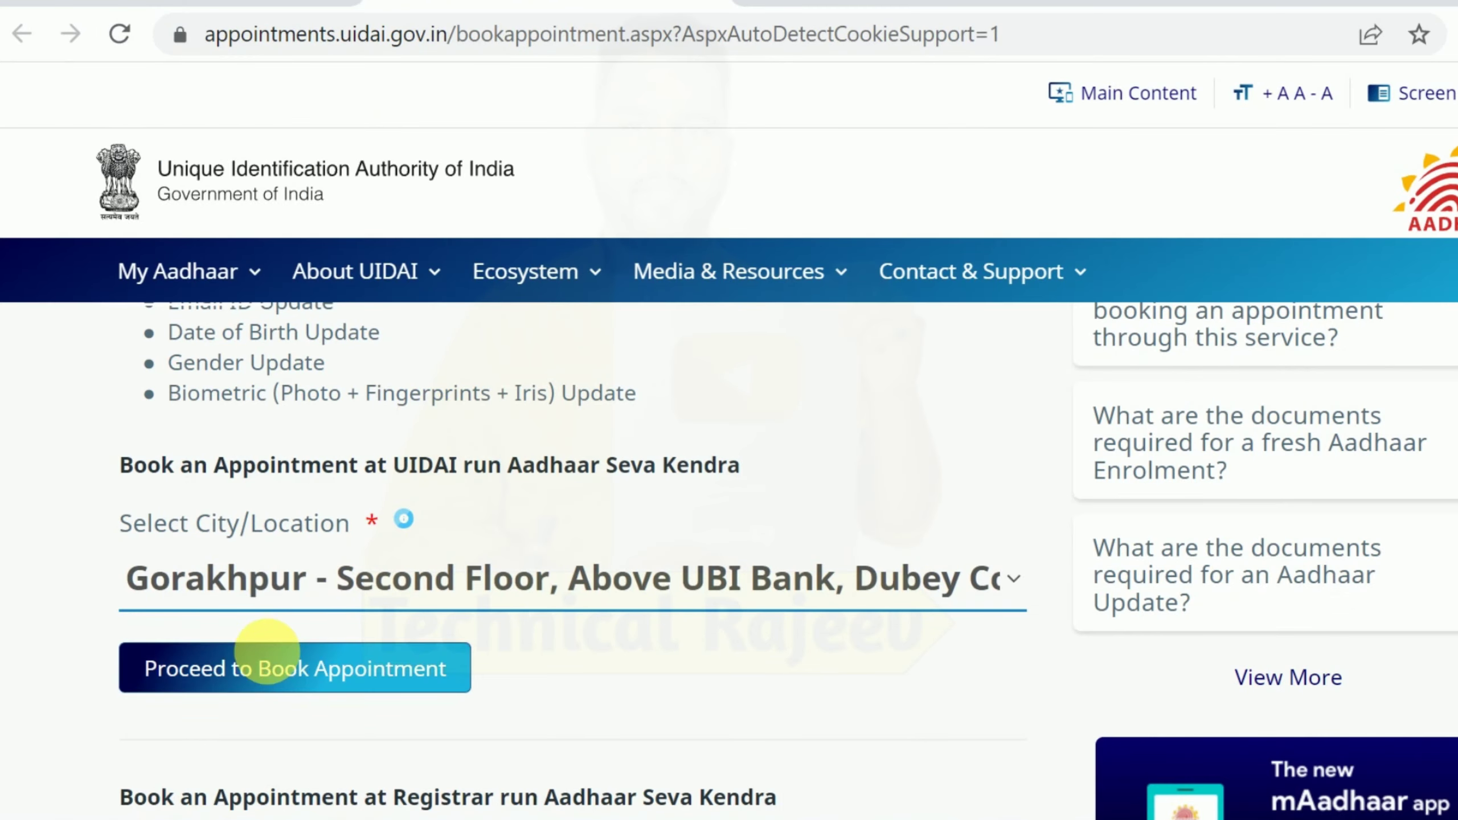
left_click(417, 677)
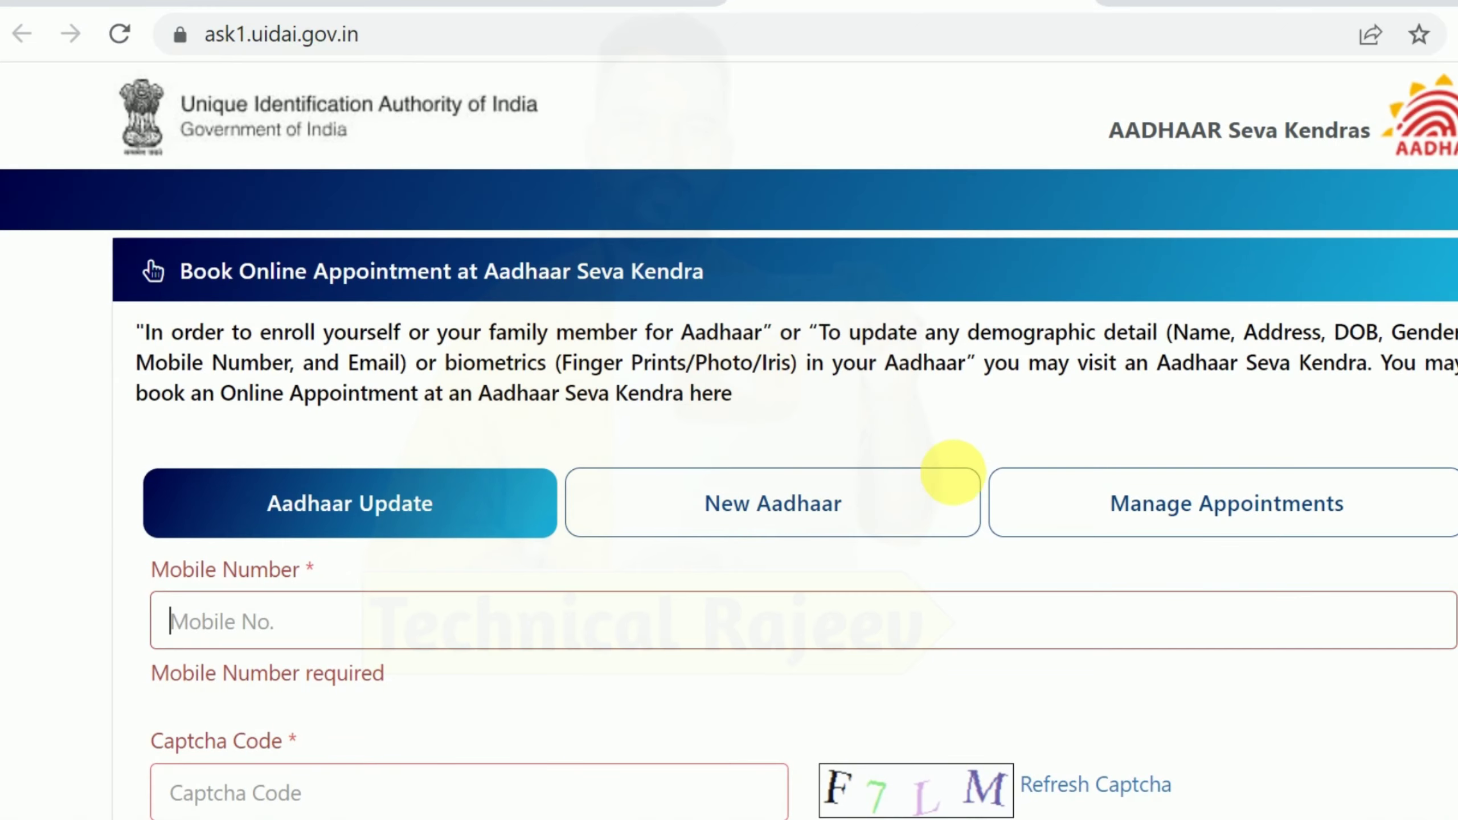
scroll(710, 433, "down", 10)
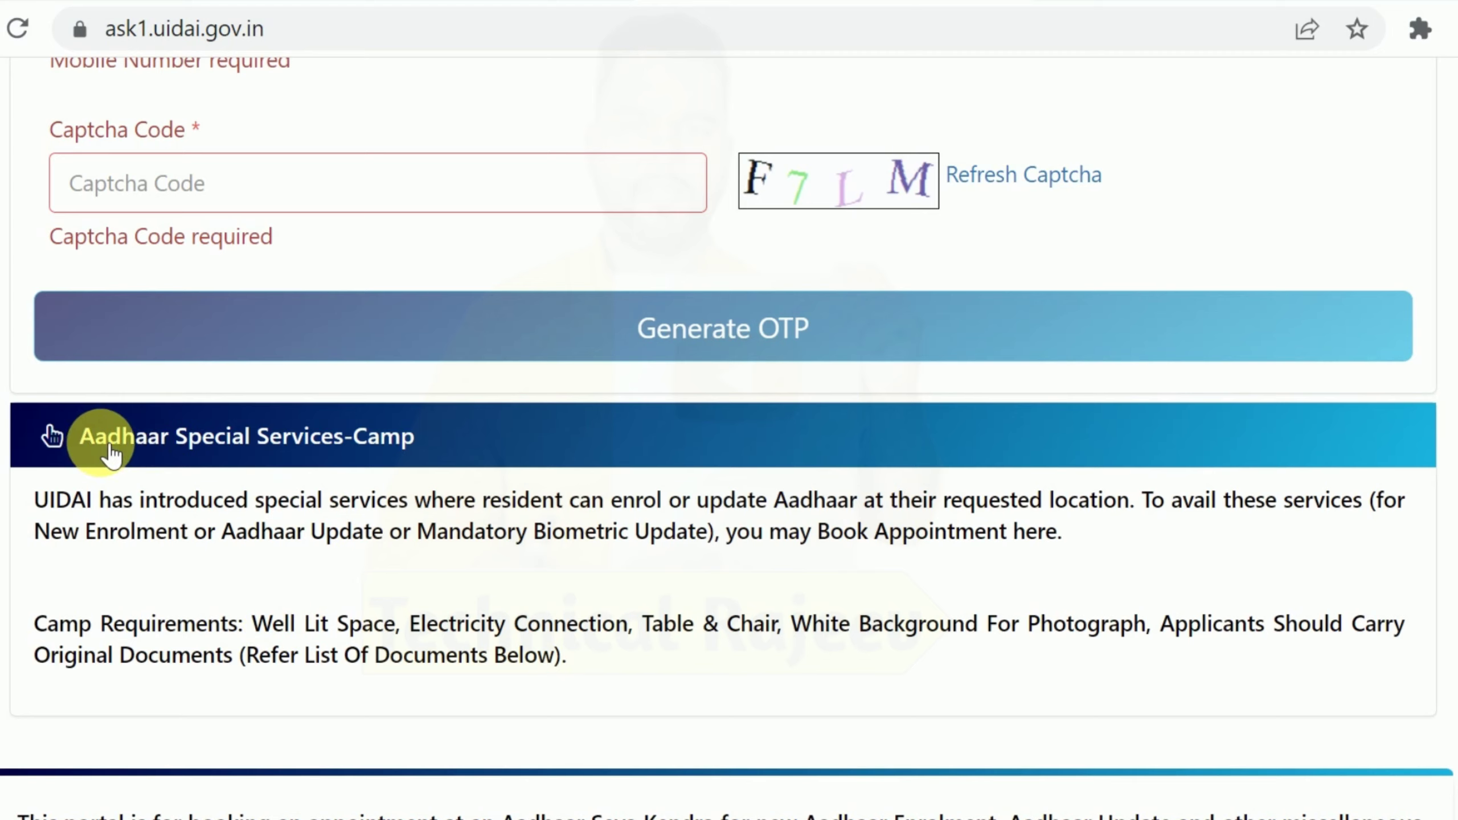
Step: Expand Aadhaar Special Services-Camp, fill the saved area pin code, and check camp availability
left_click(333, 443)
scroll(422, 483, "down", 5)
scroll(416, 482, "up", 3)
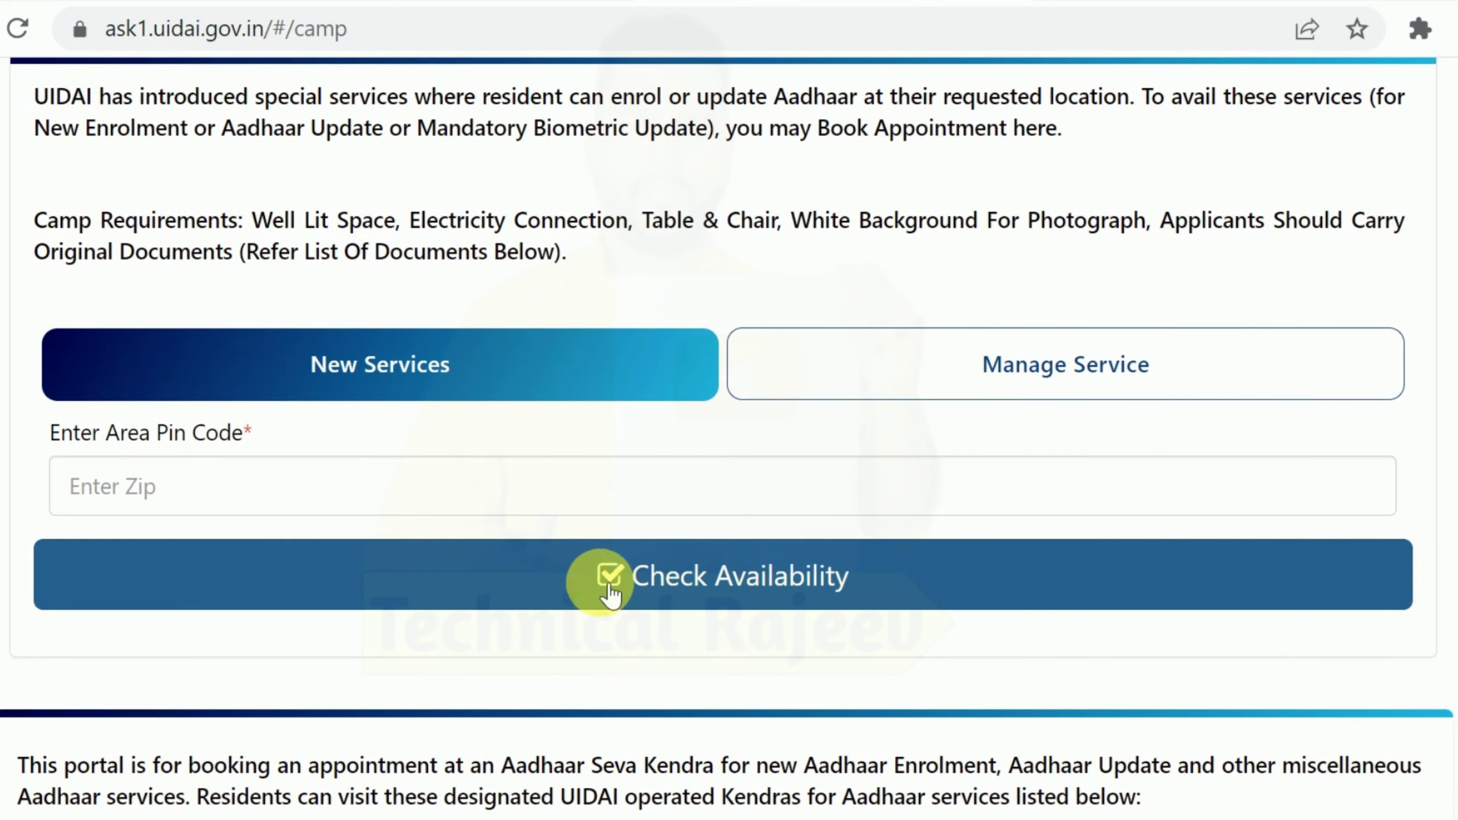
left_click(152, 508)
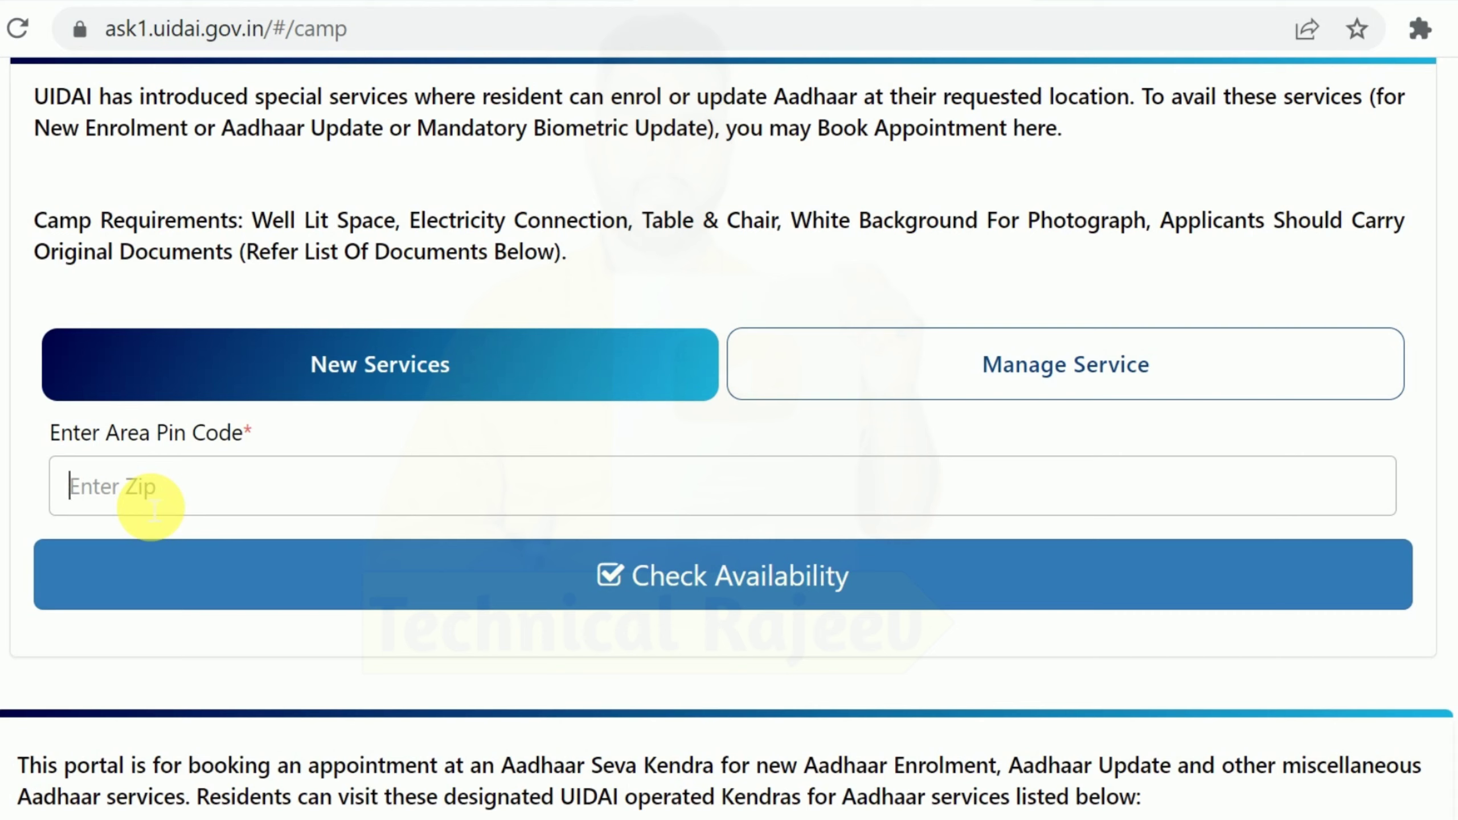
left_click(153, 508)
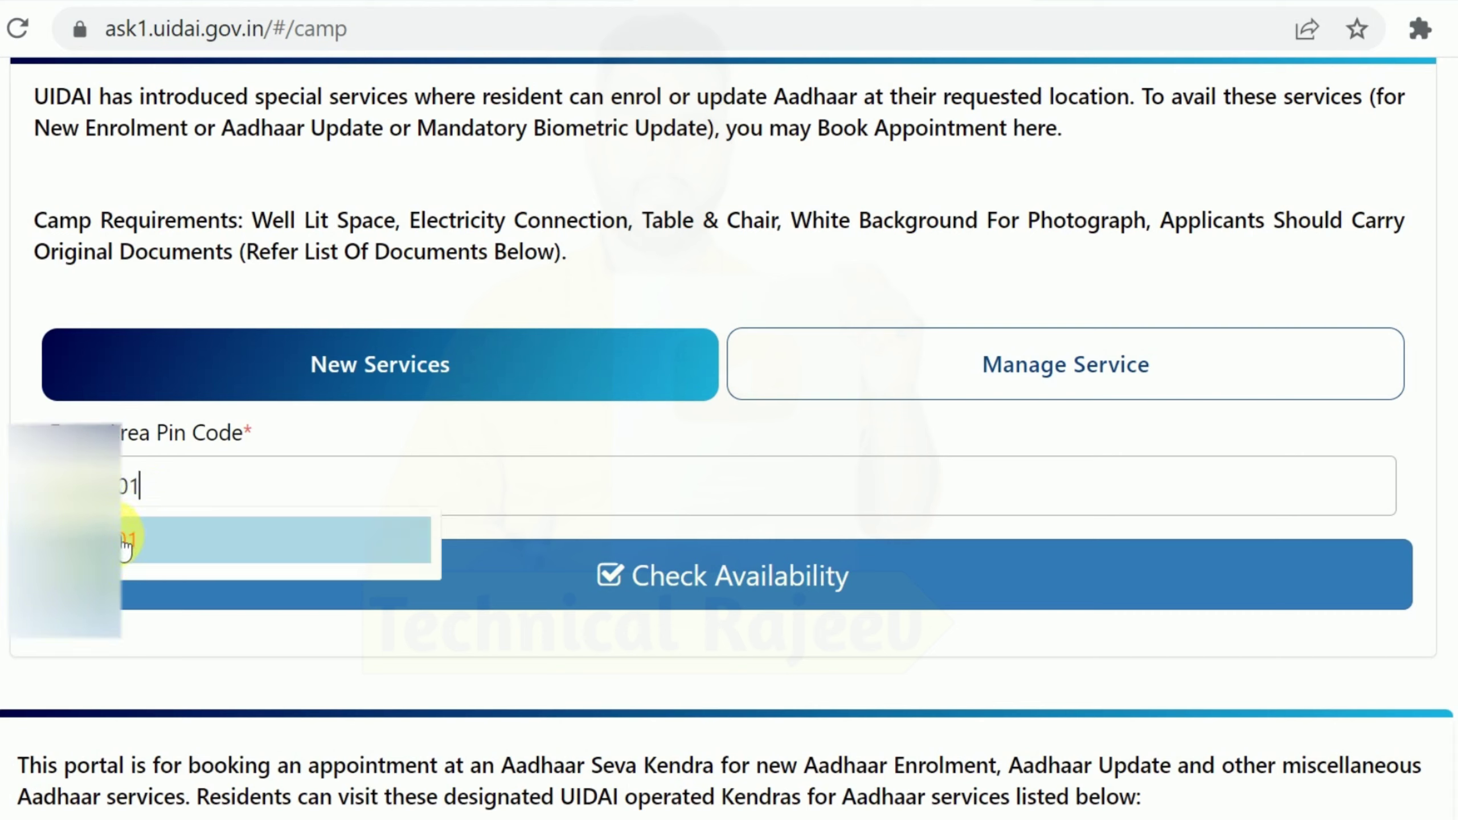
left_click(118, 536)
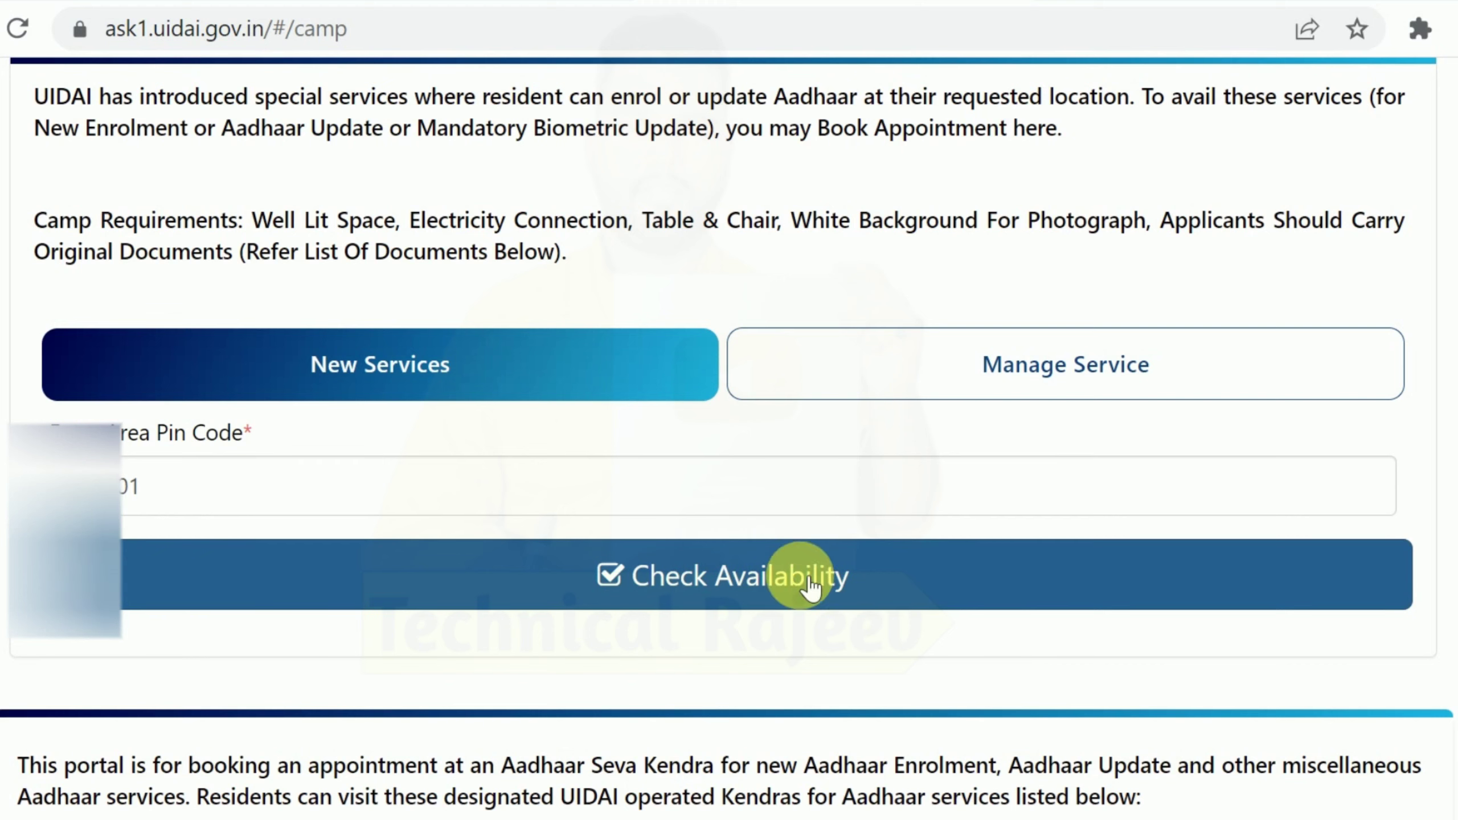
left_click(859, 576)
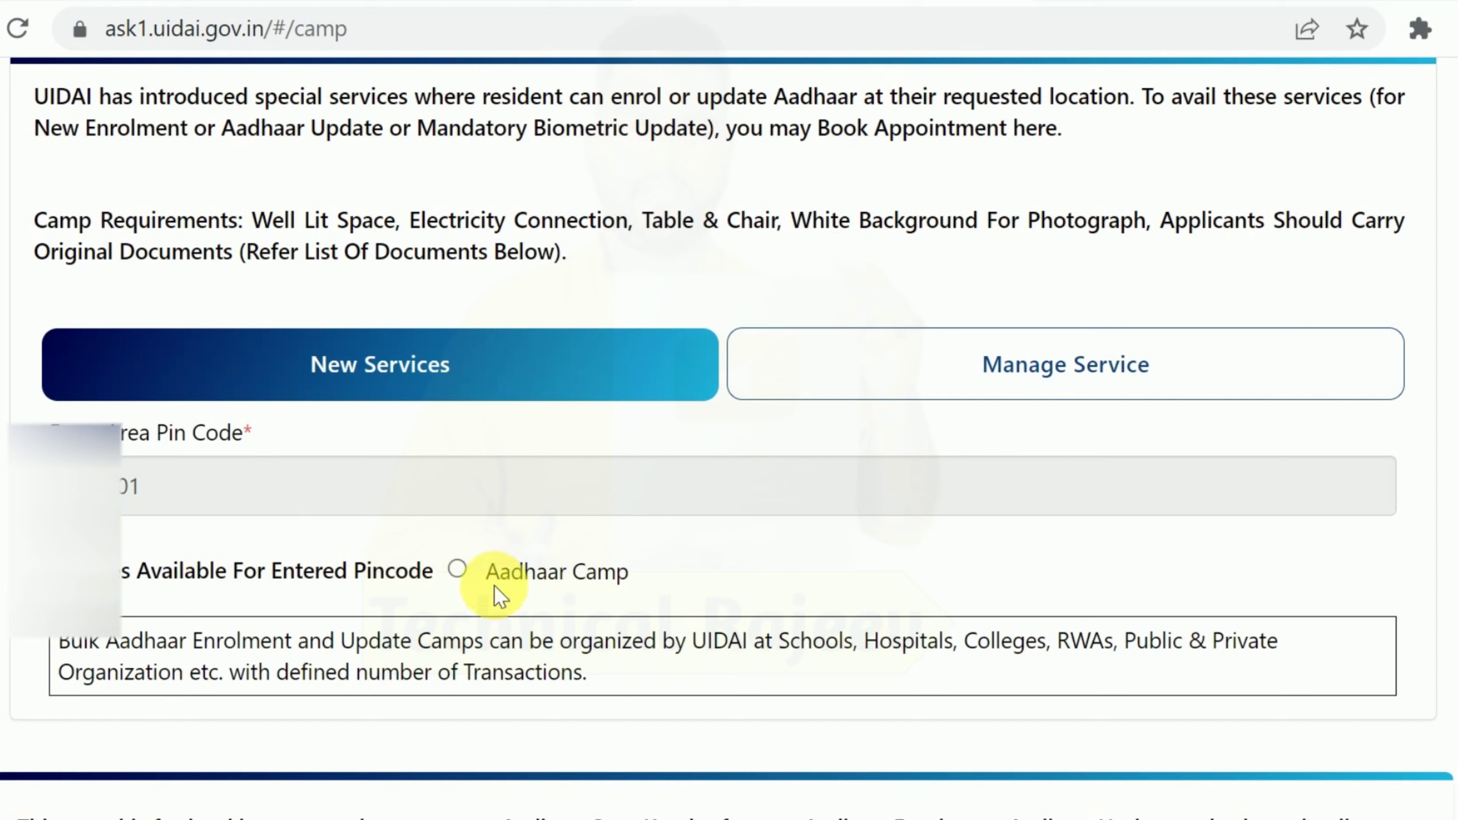
Step: Choose the Aadhaar Camp service to reach the Registration For Aadhaar Camp form
left_click(457, 568)
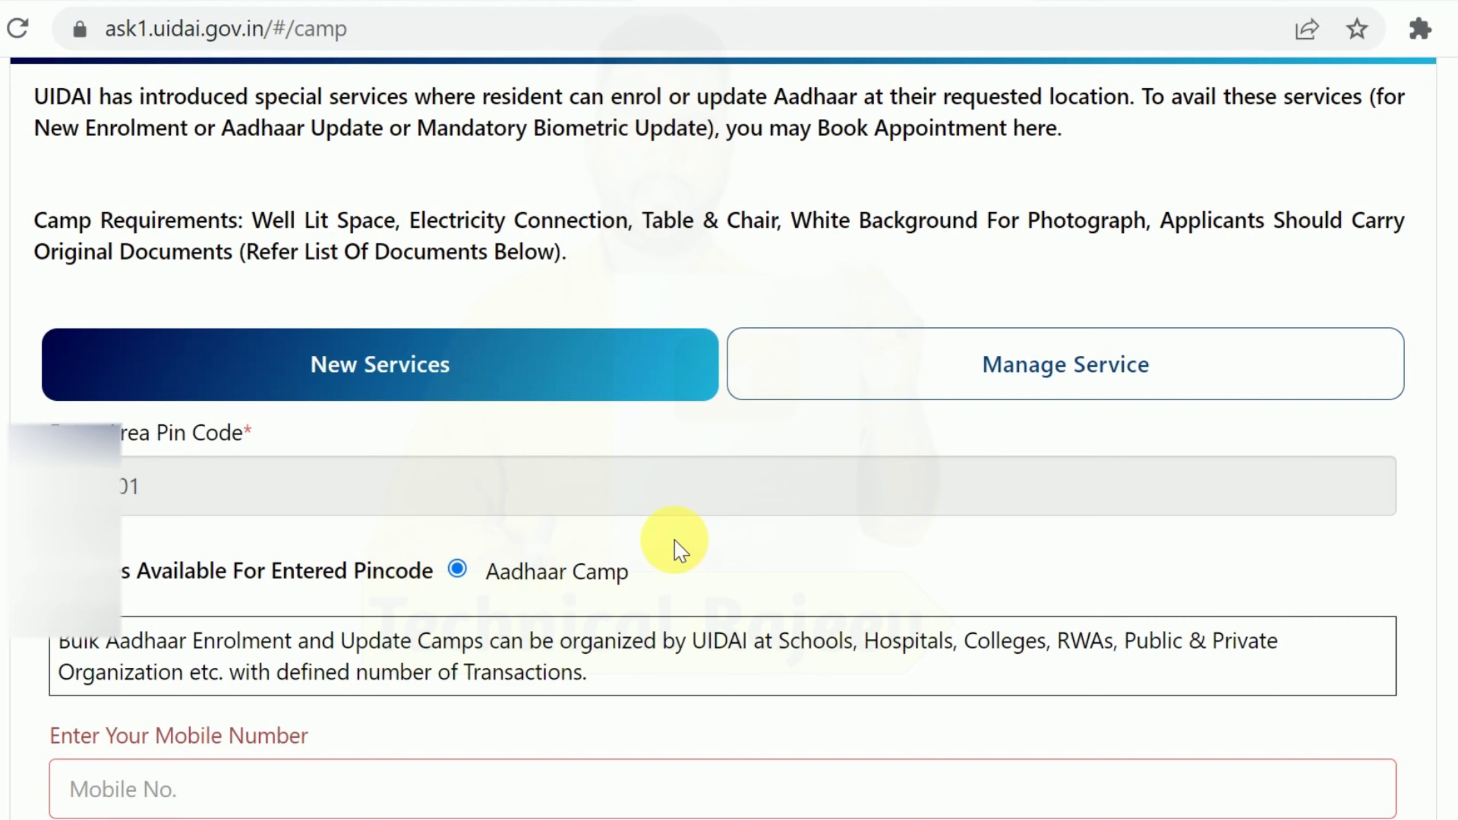
scroll(666, 551, "down", 7)
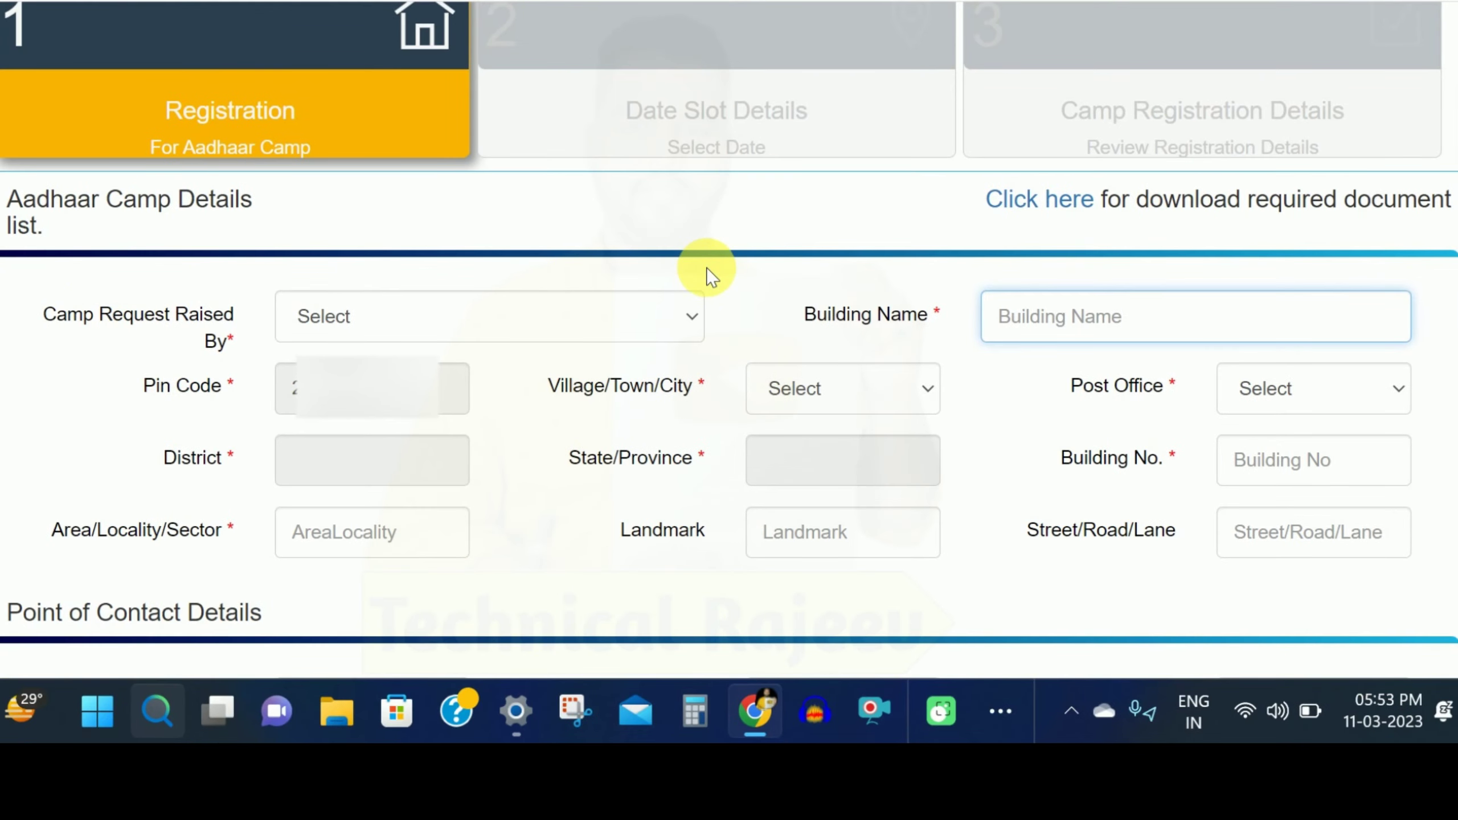
Step: Set Camp Request Raised By to Others, entering the requester's name in both the requester and Building Name fields
scroll(706, 268, "down", 2)
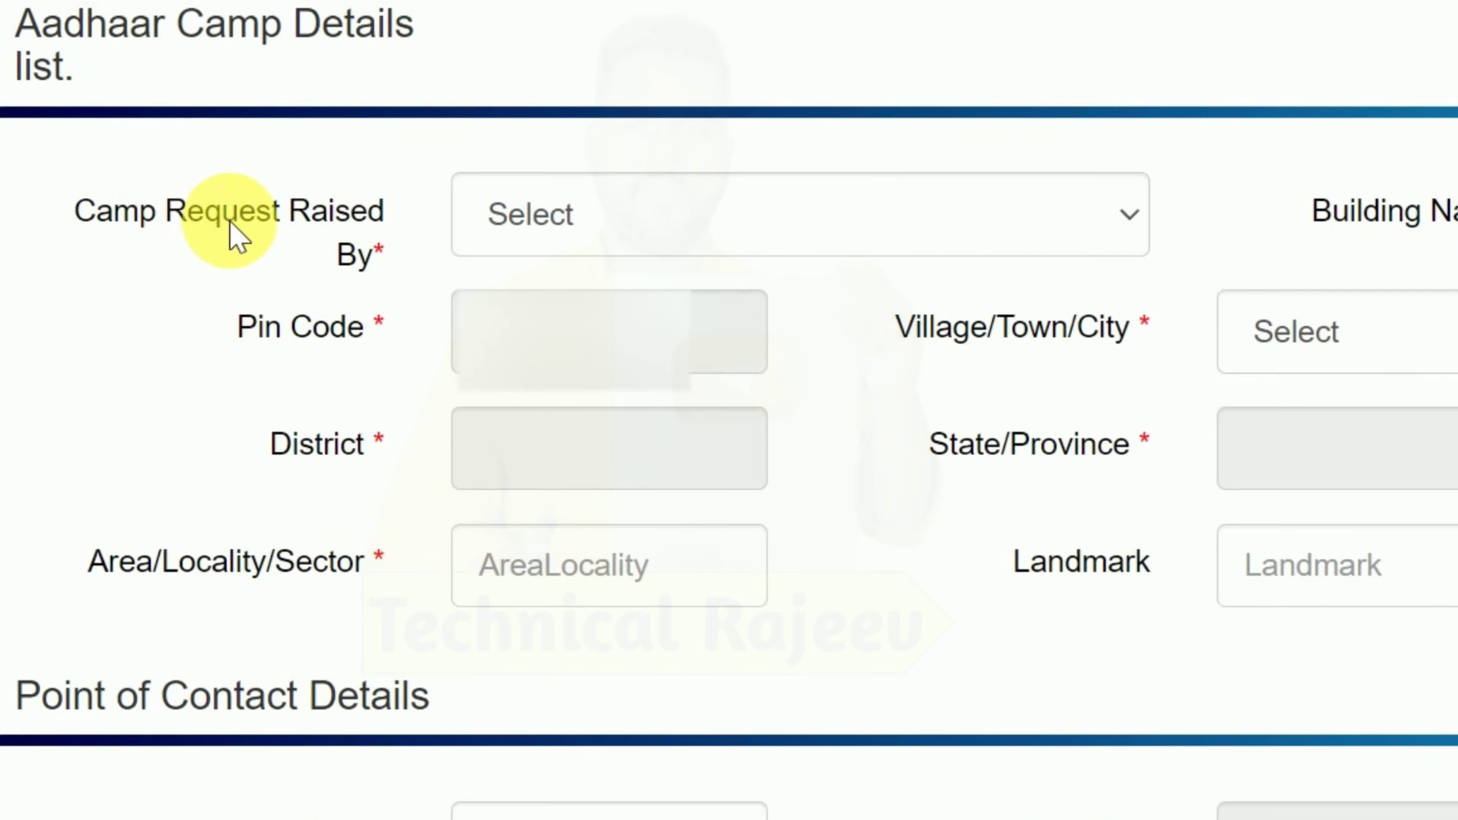
left_click(842, 213)
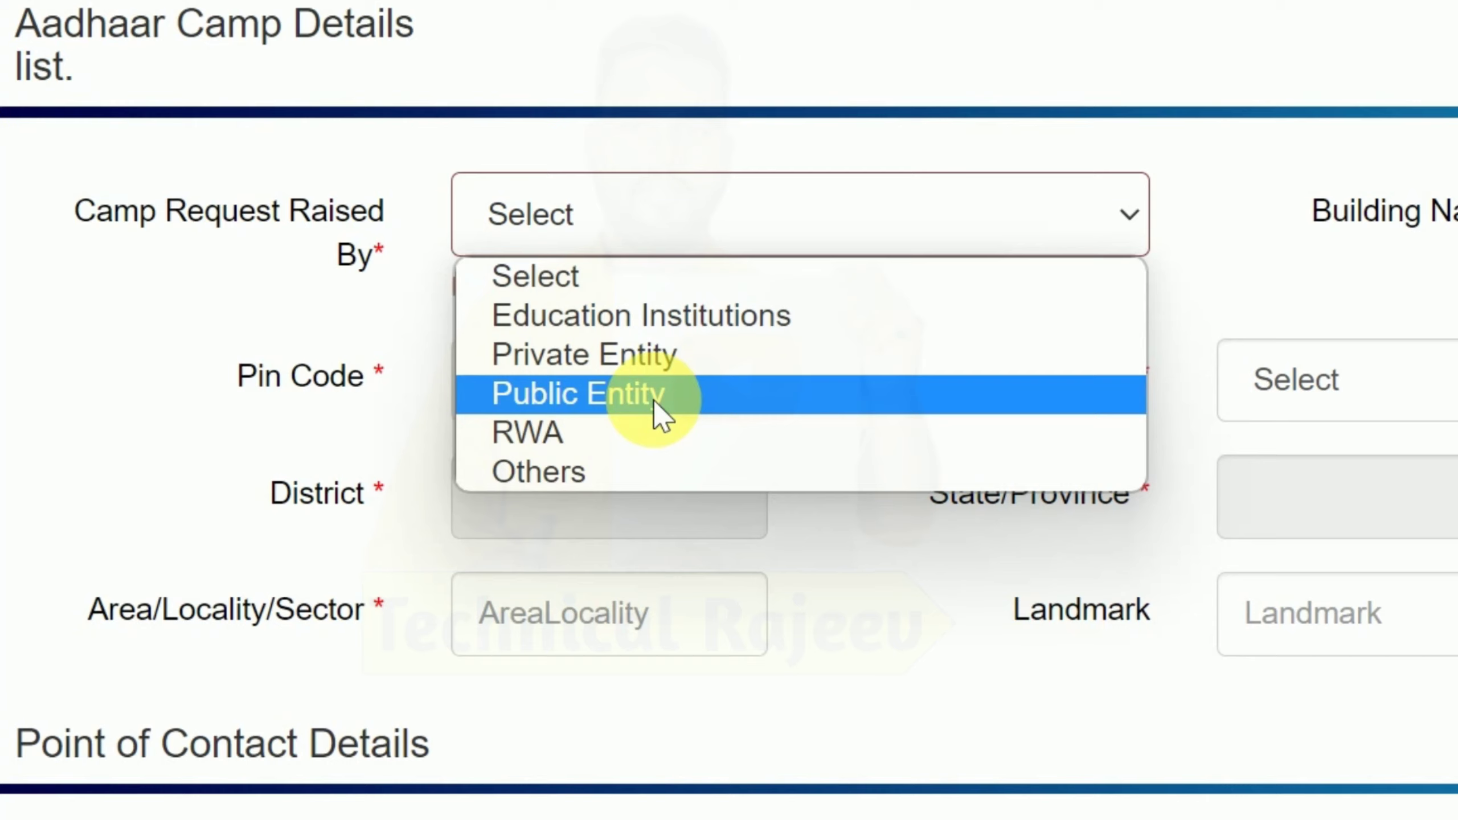
left_click(601, 474)
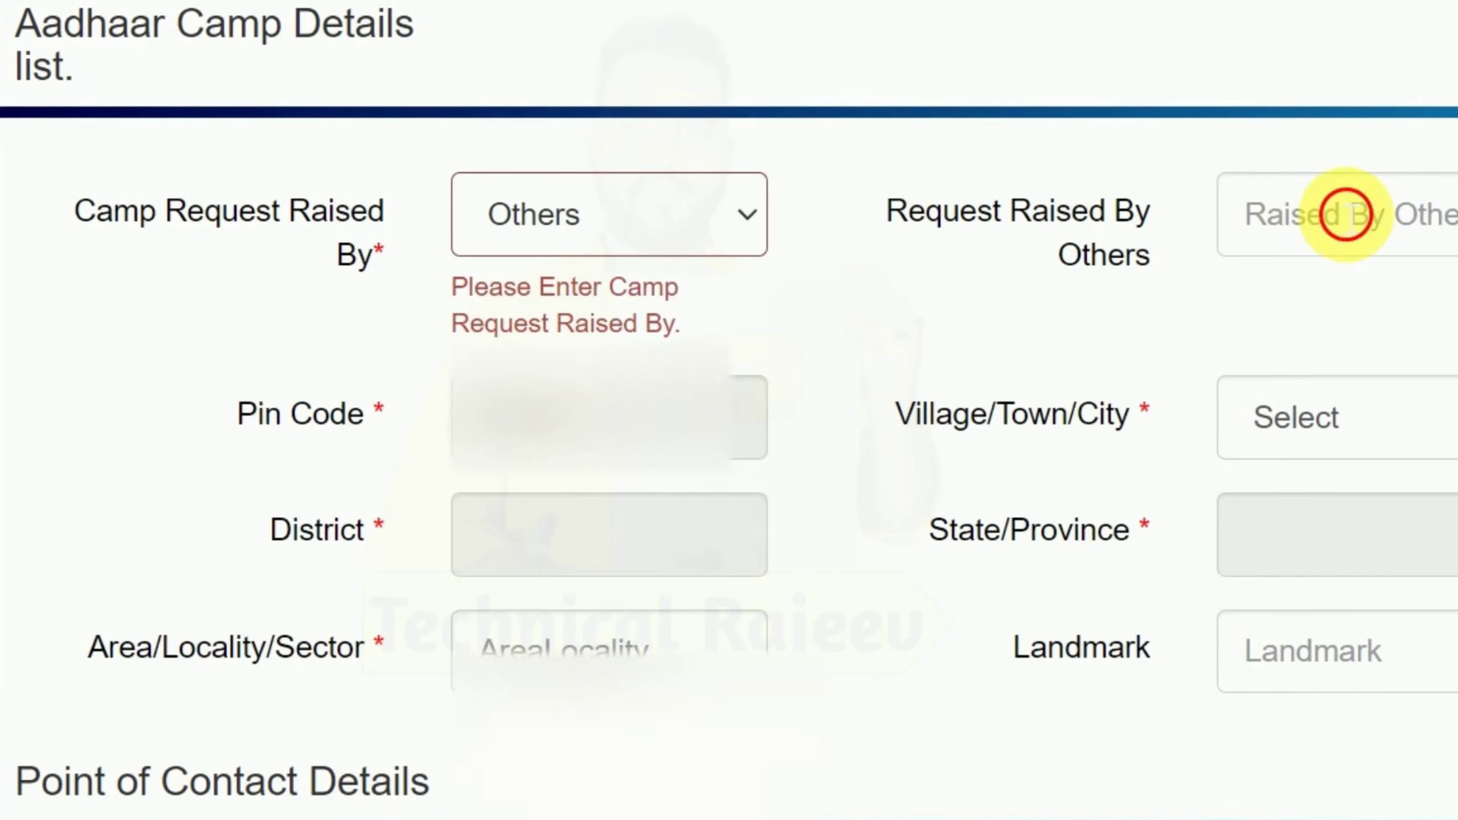
left_click(1291, 212)
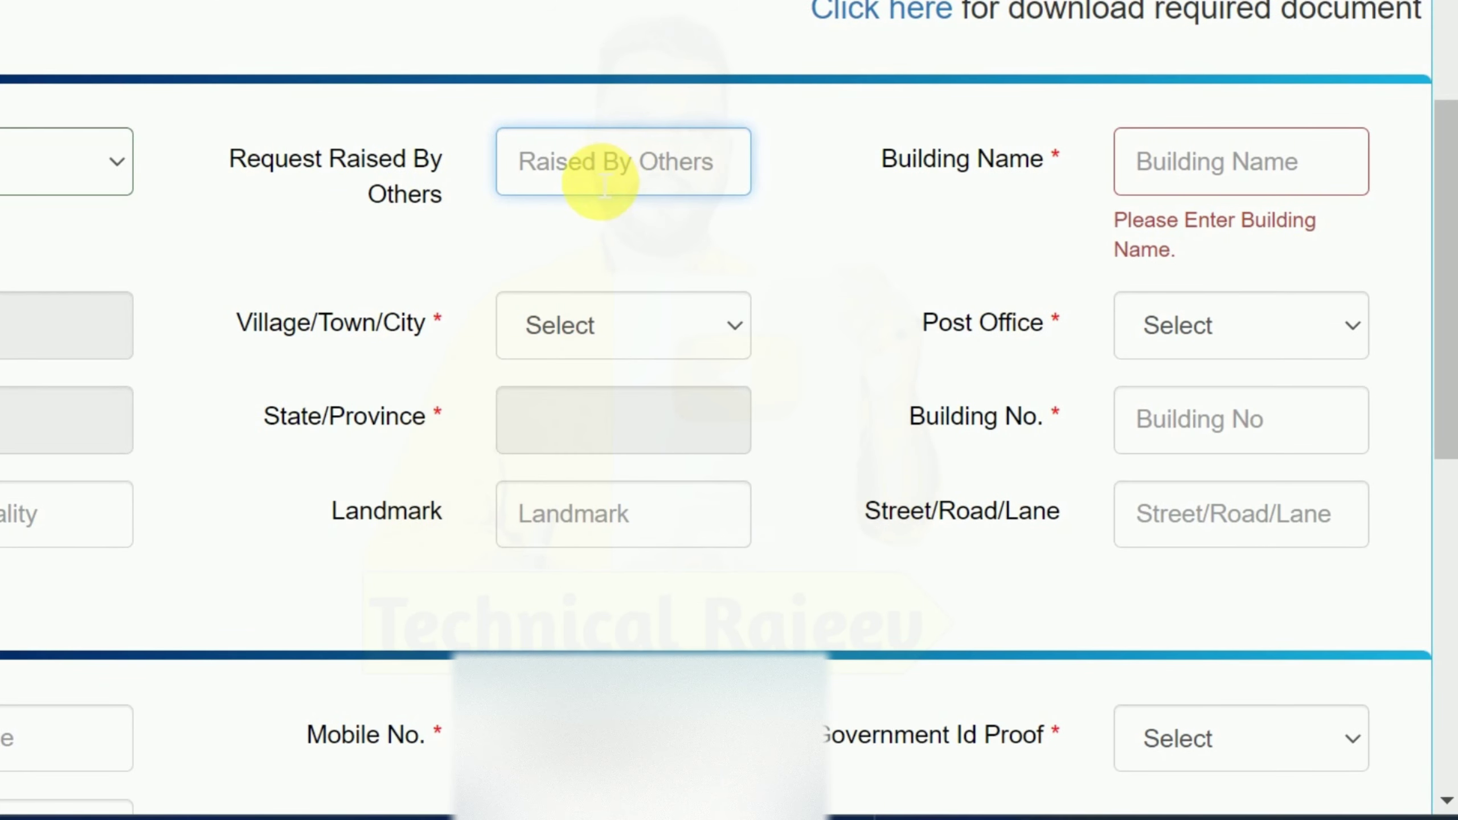
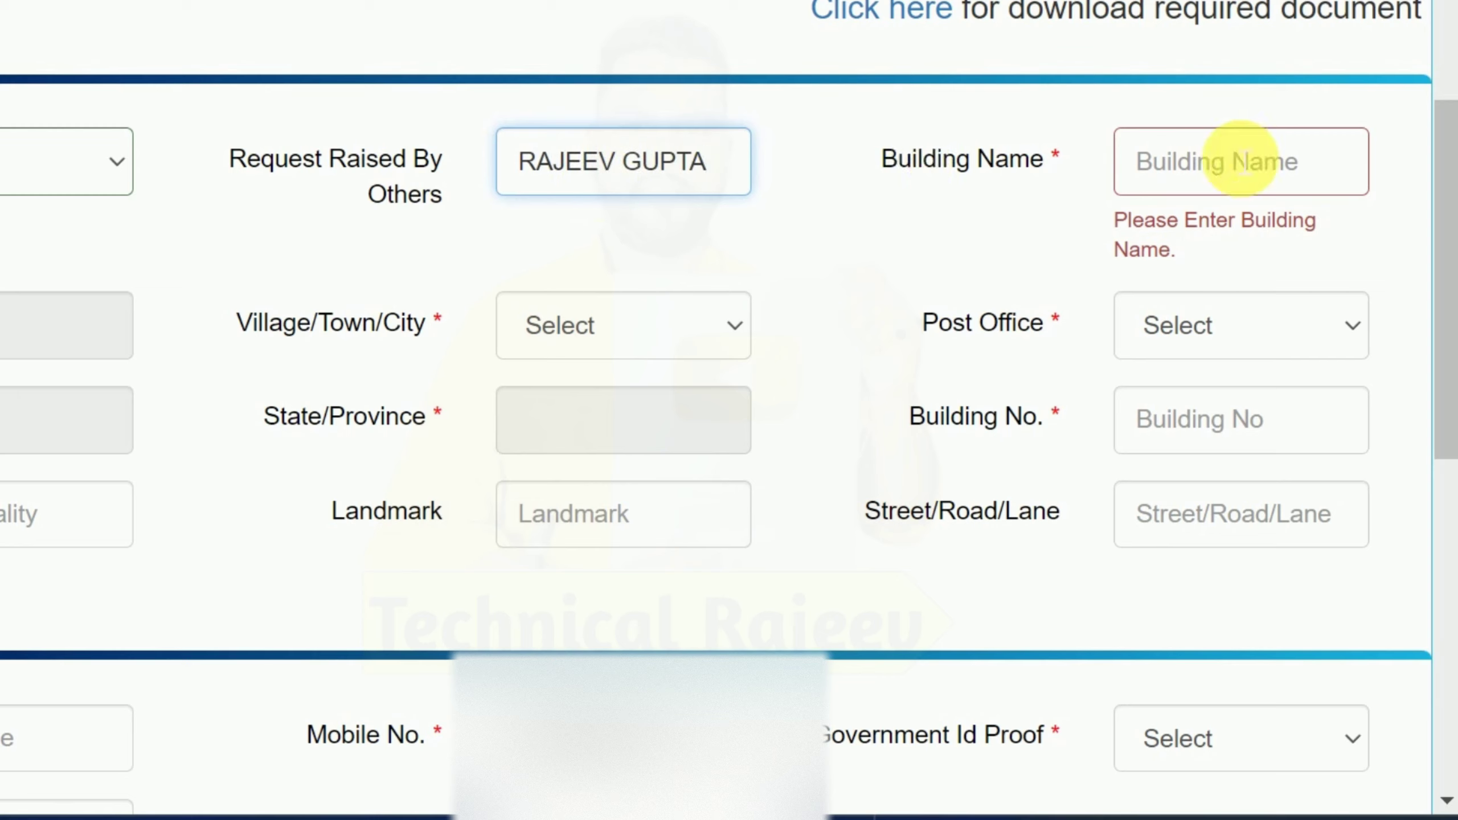
left_click(1262, 175)
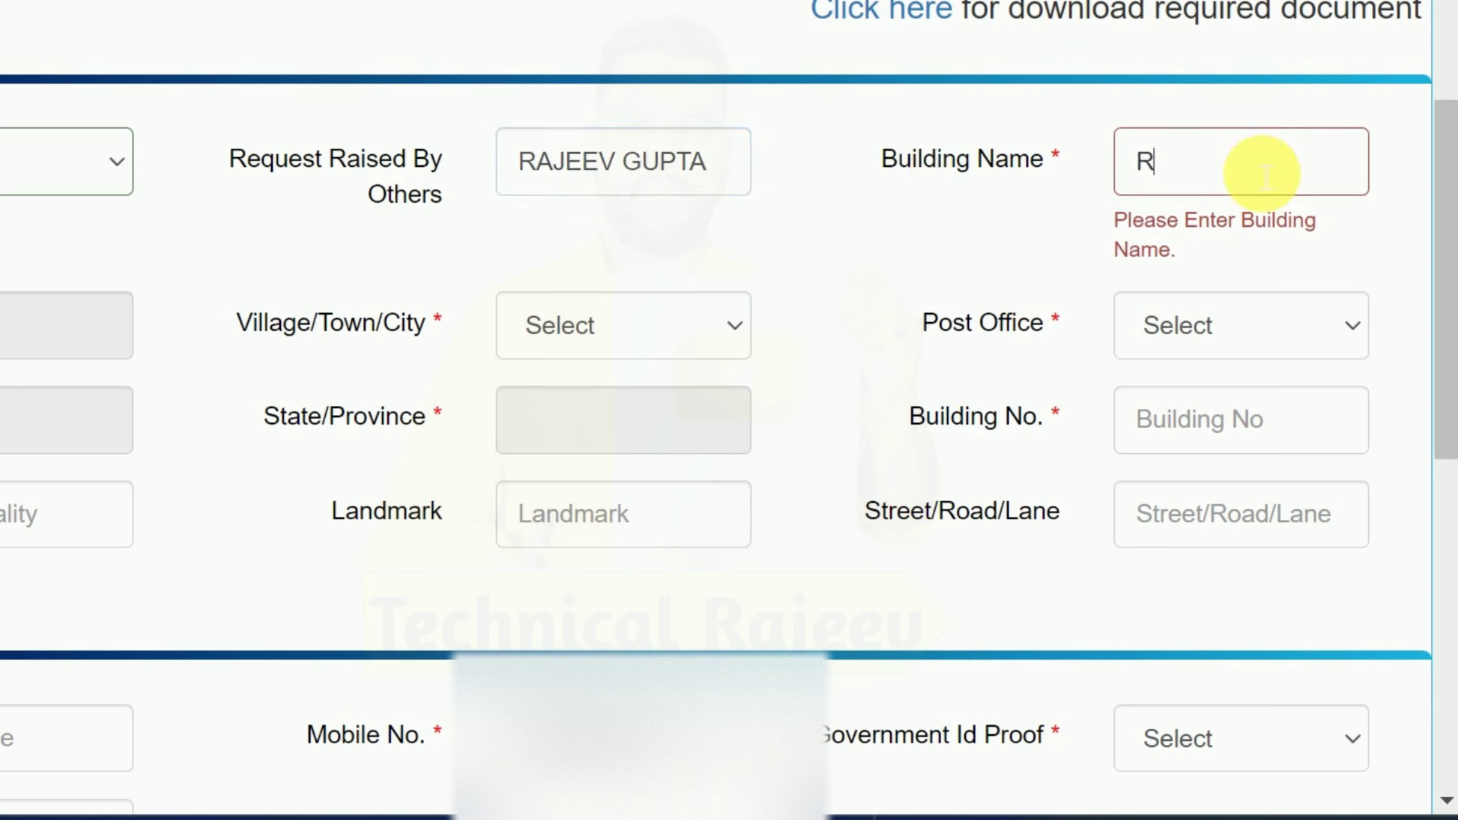
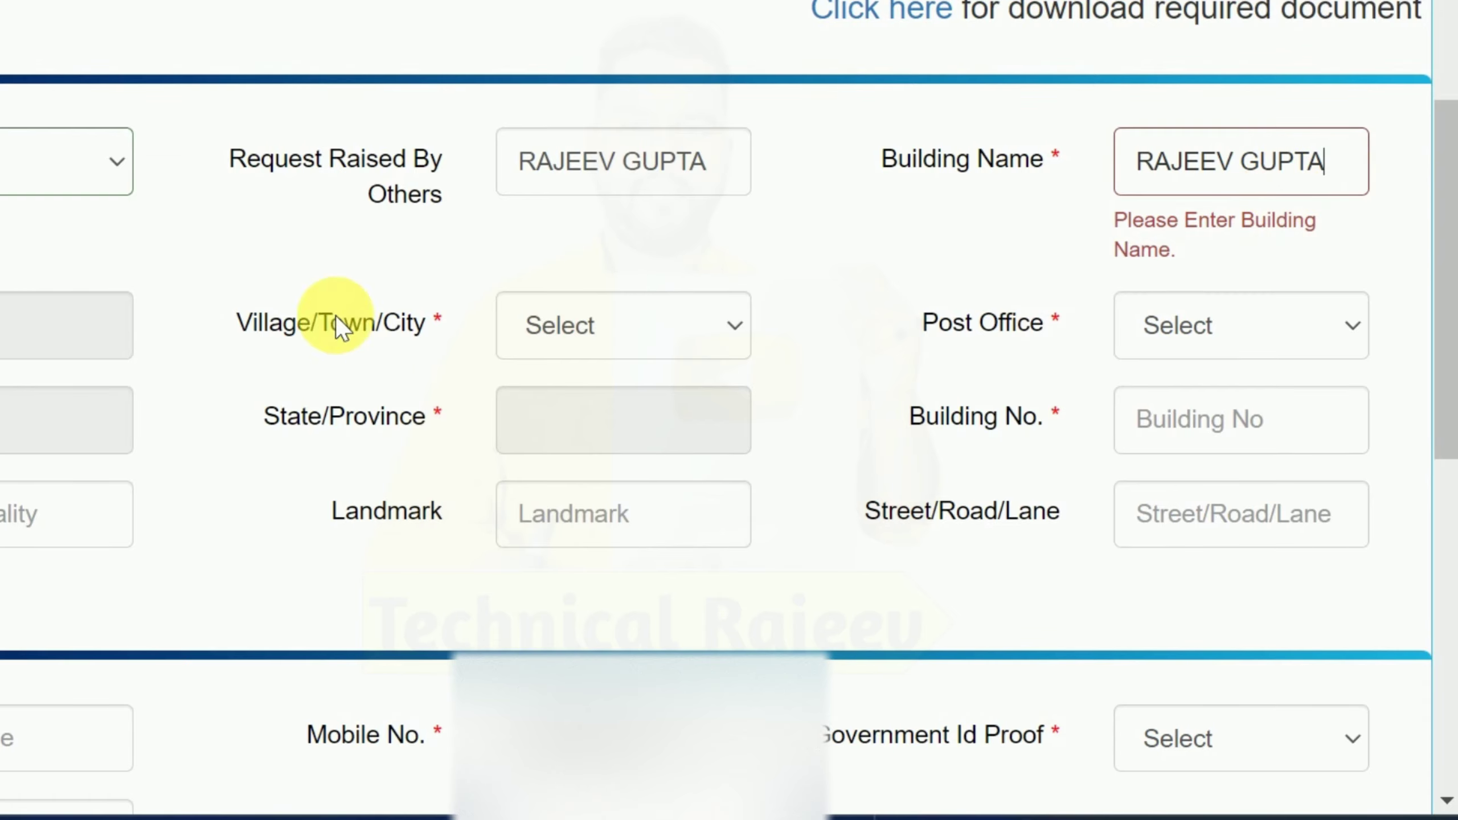
Step: Choose the camp's village/town/city and post office, filling the state as Uttar Pradesh
left_click(651, 296)
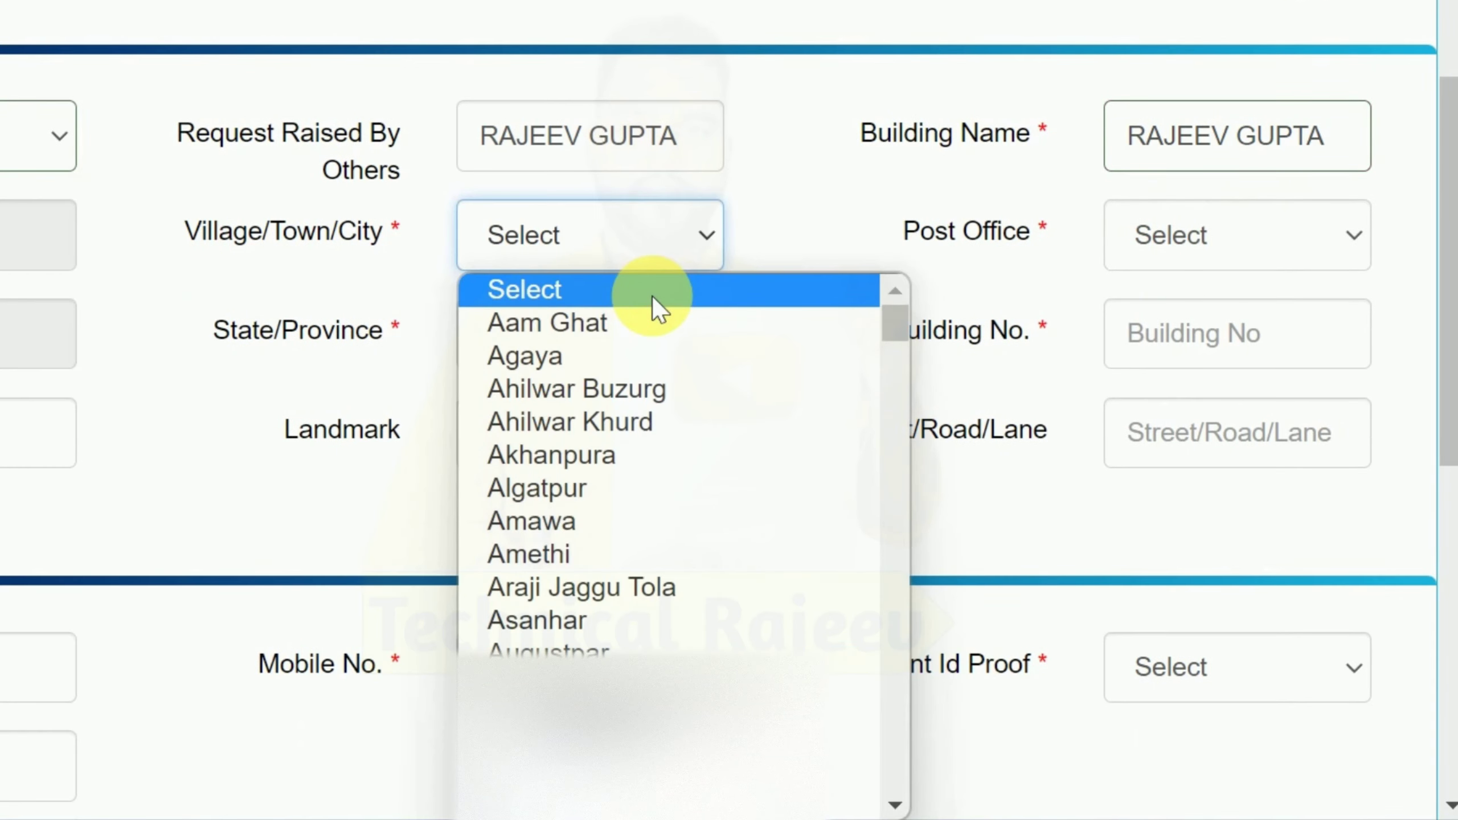
scroll(741, 499, "down", 5)
scroll(705, 572, "down", 5)
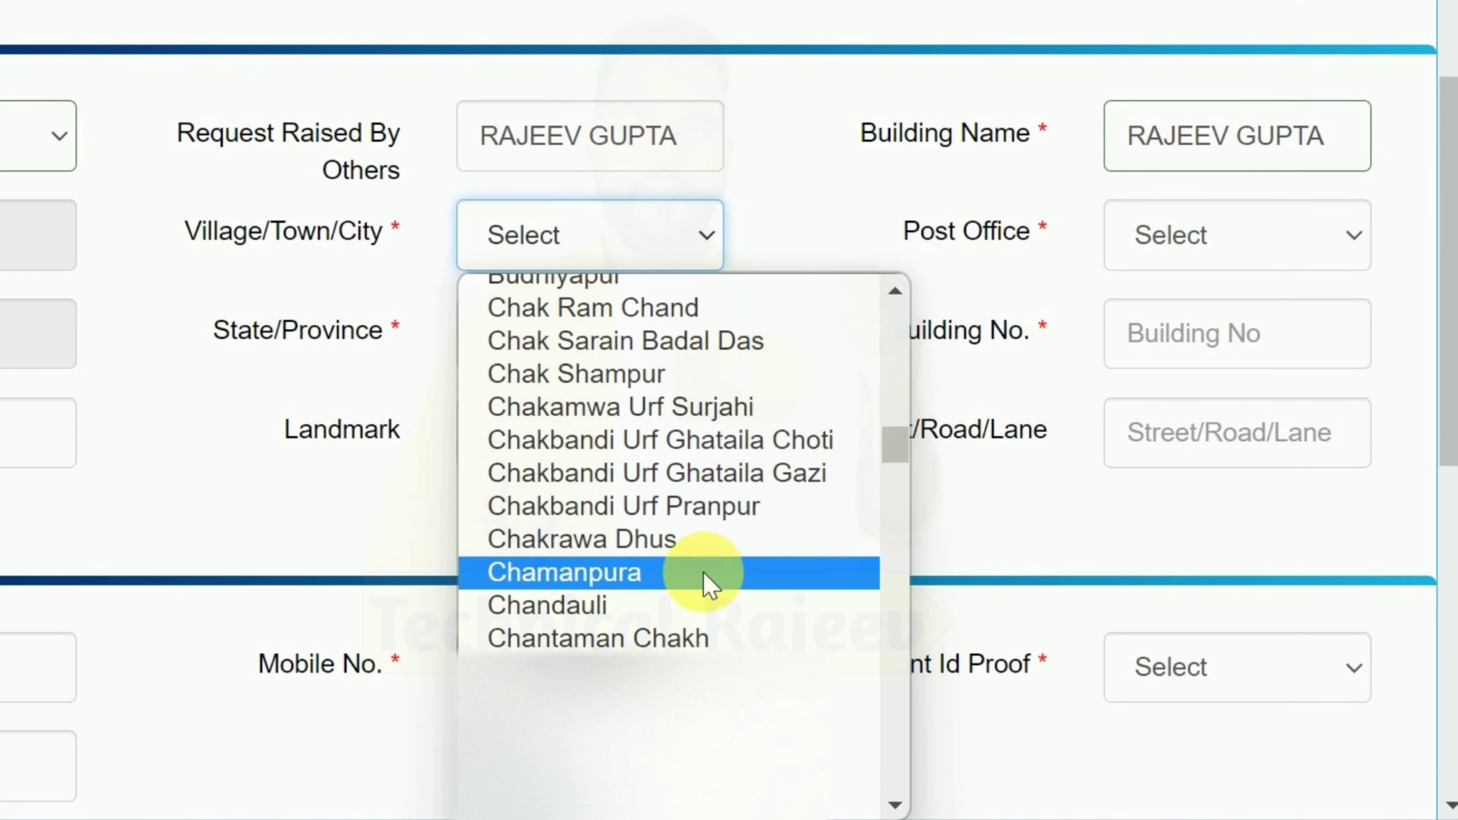
scroll(703, 560, "up", 15)
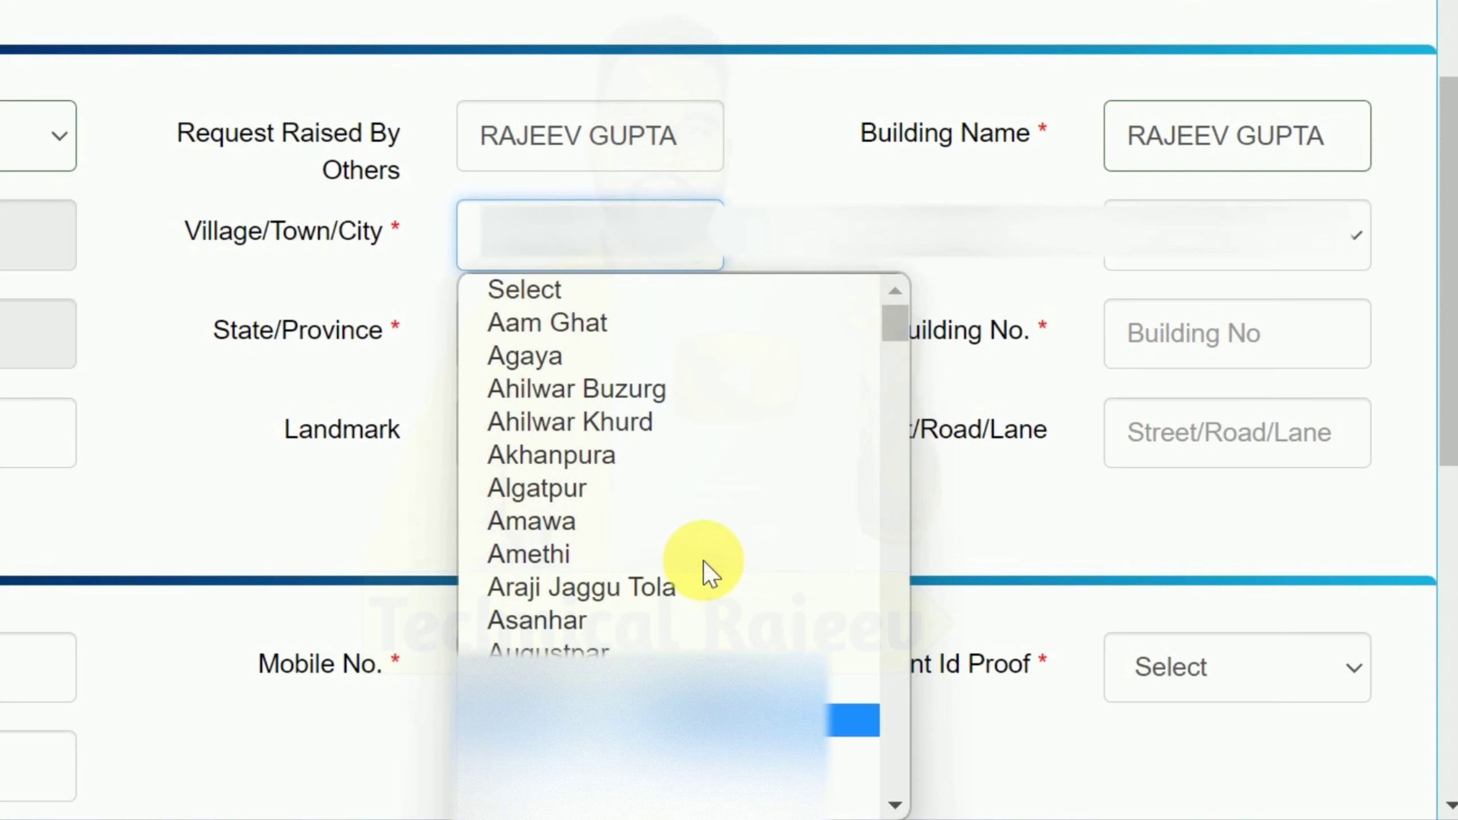
left_click(703, 560)
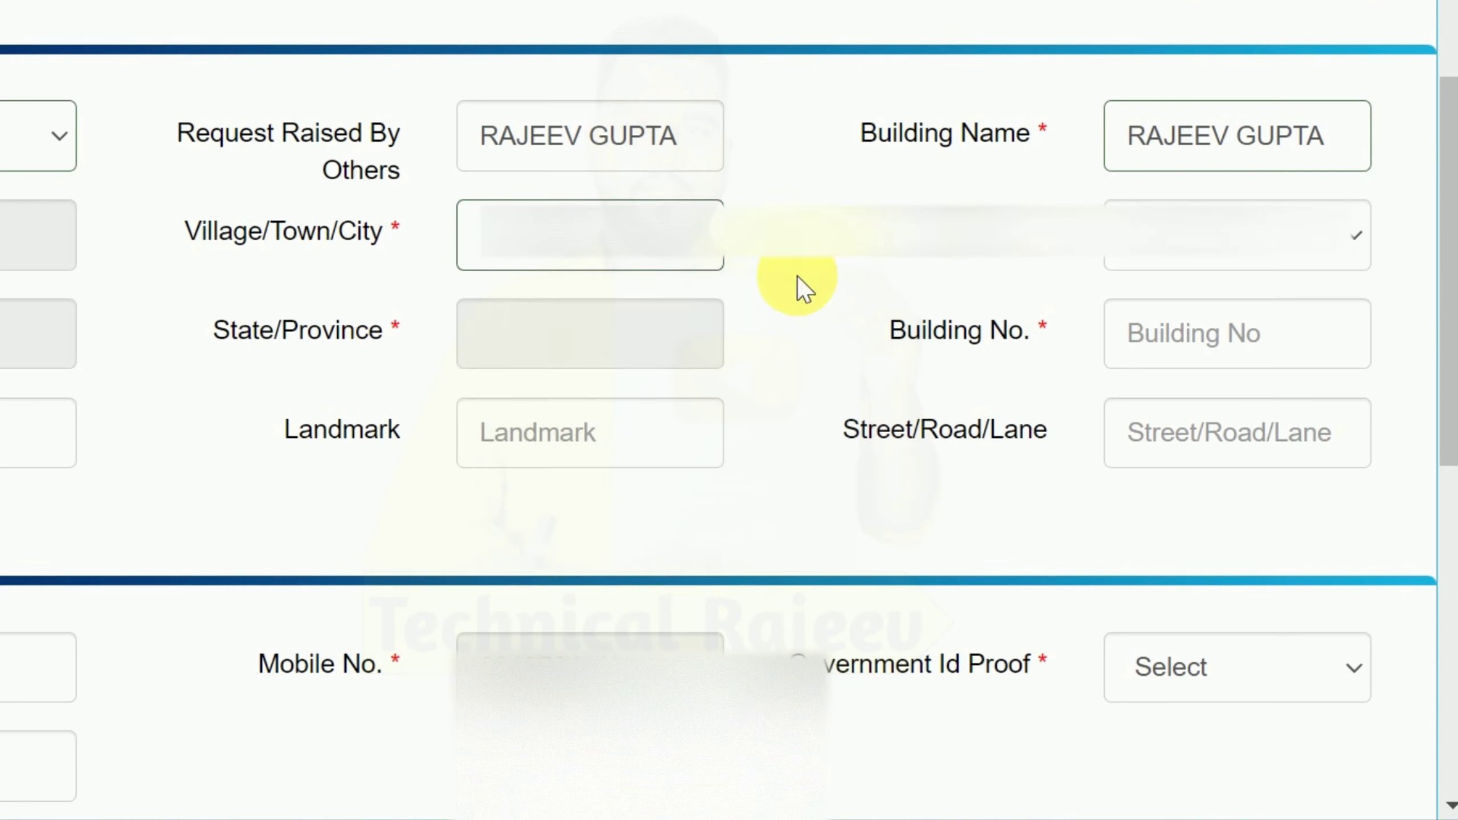
left_click(1317, 248)
left_click(1200, 321)
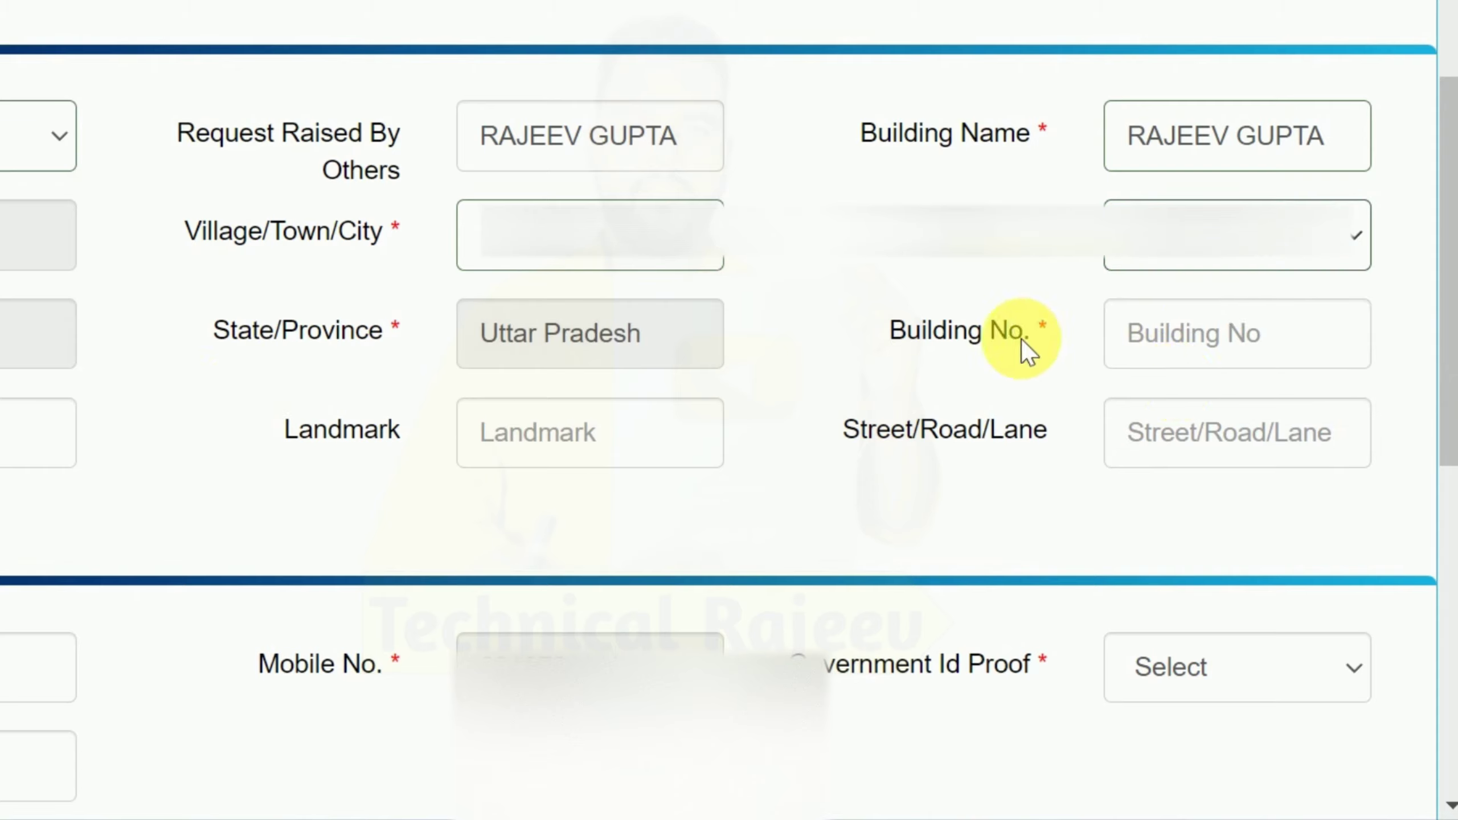
Step: Set Building No. to 00000 and move to the Area/Locality field
left_click(1265, 337)
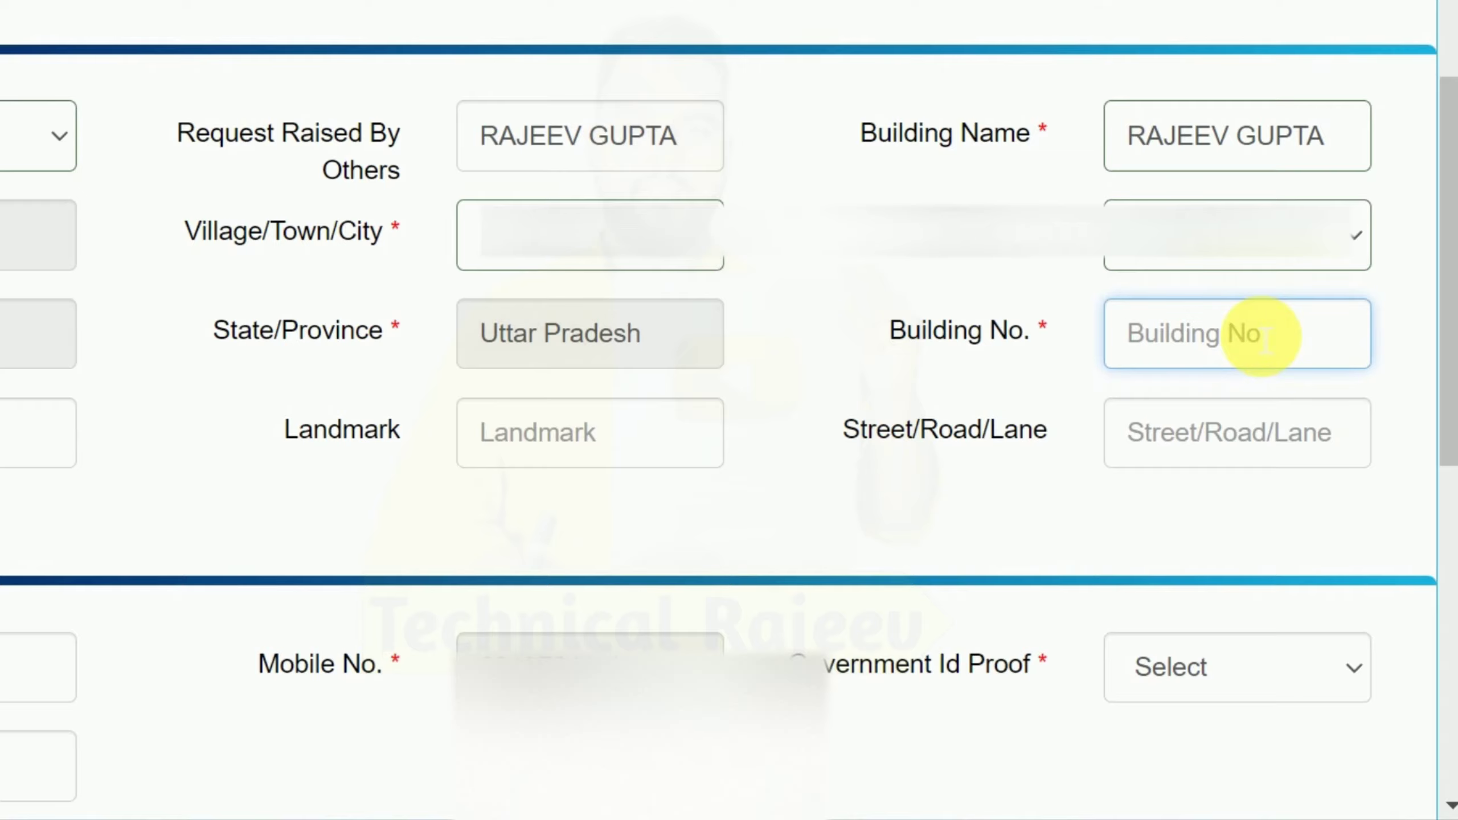
type("00000")
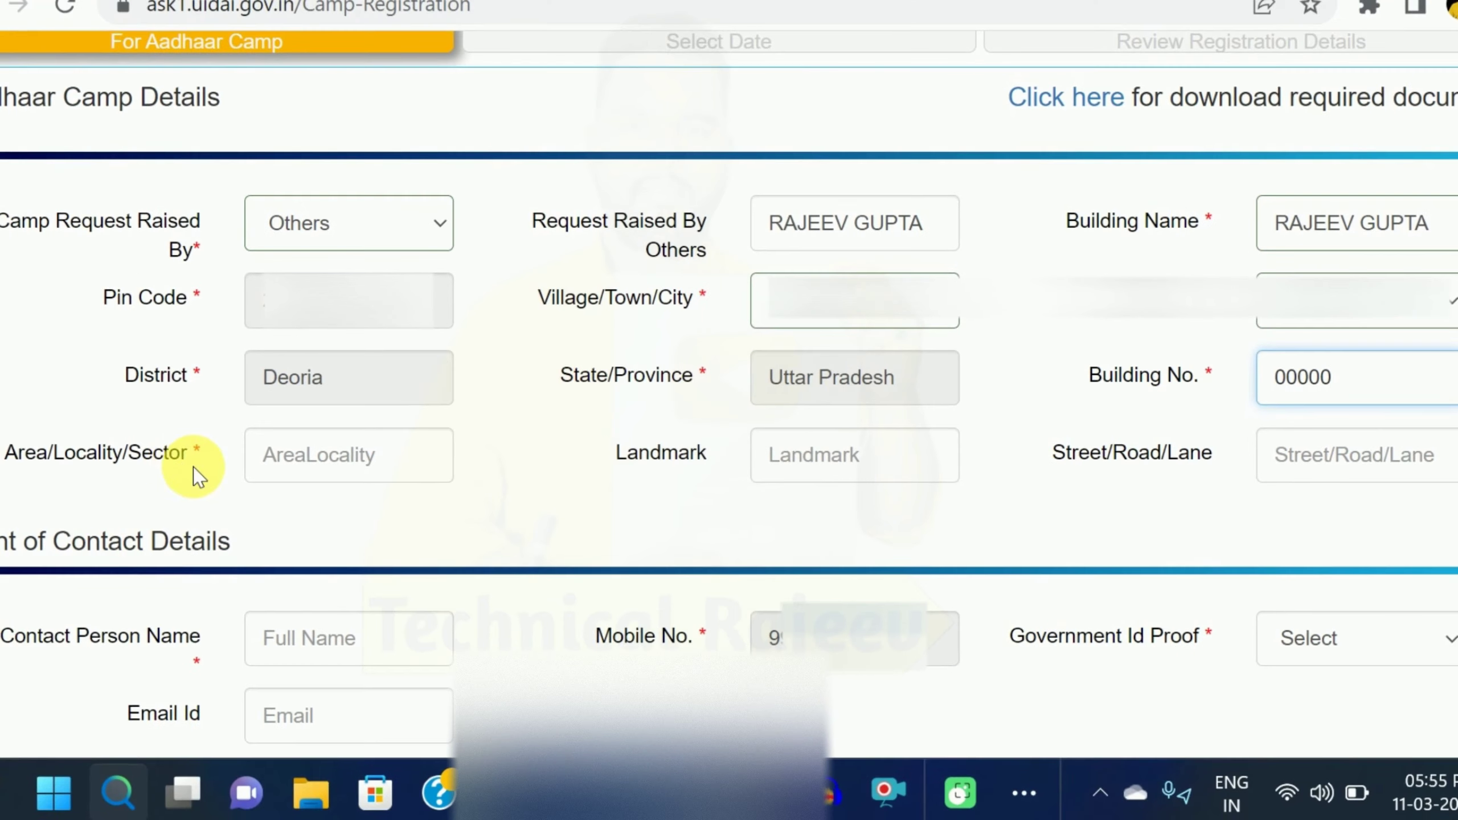
left_click(351, 478)
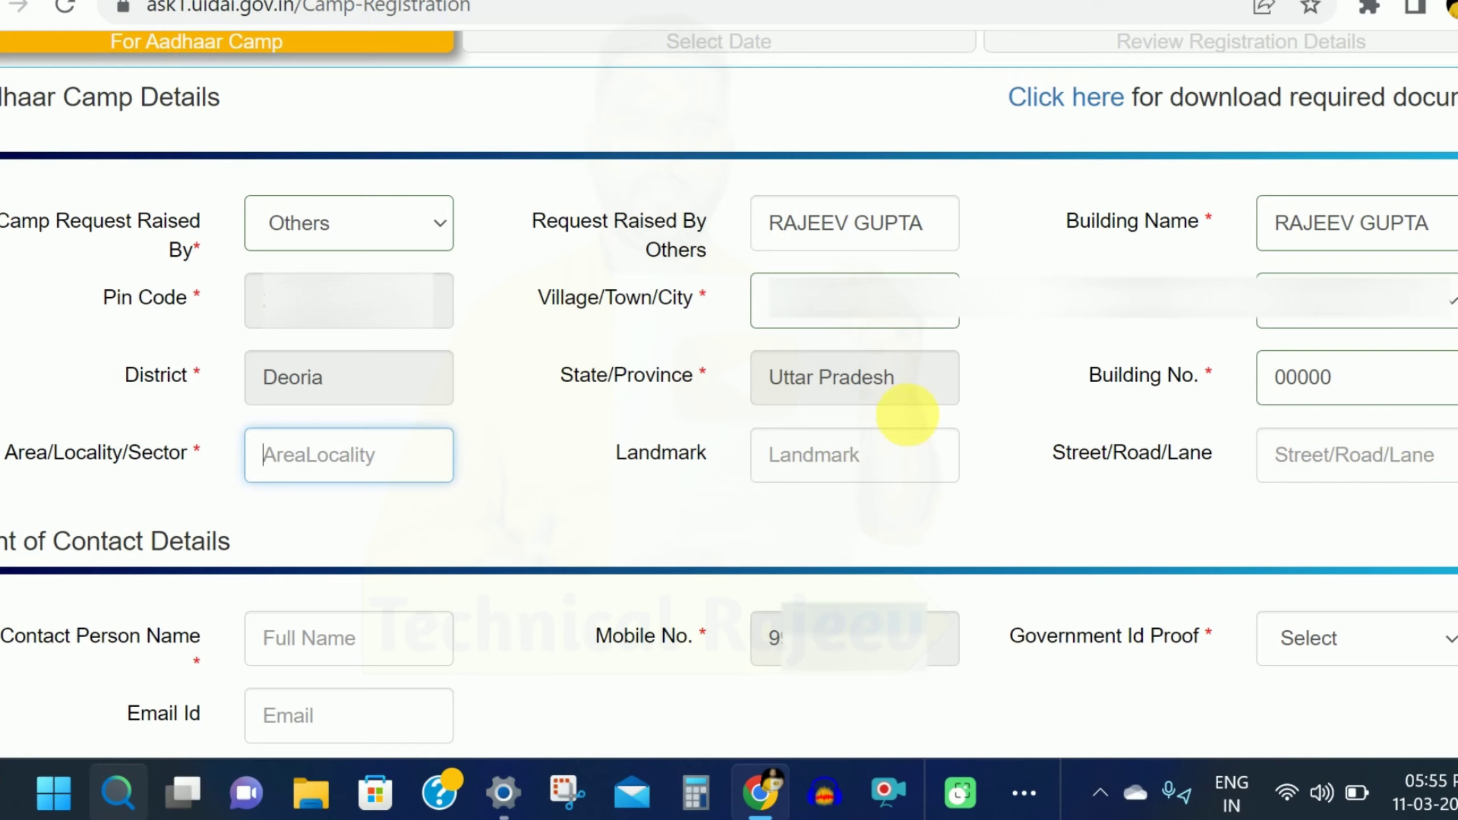
scroll(898, 428, "down", 5)
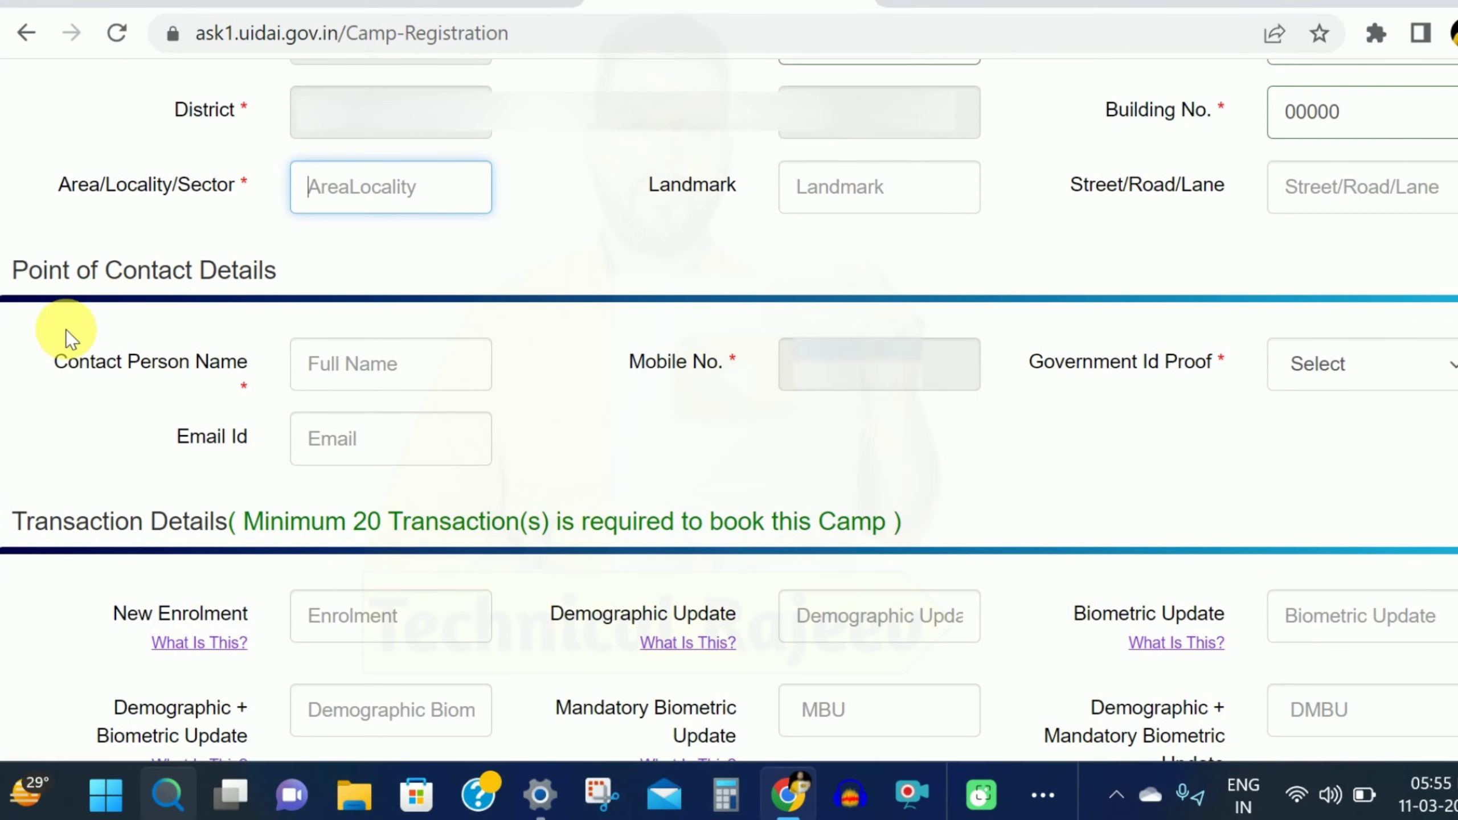
Step: Choose DRIVING LICENSE as the point of contact's Government Id Proof
left_click(392, 372)
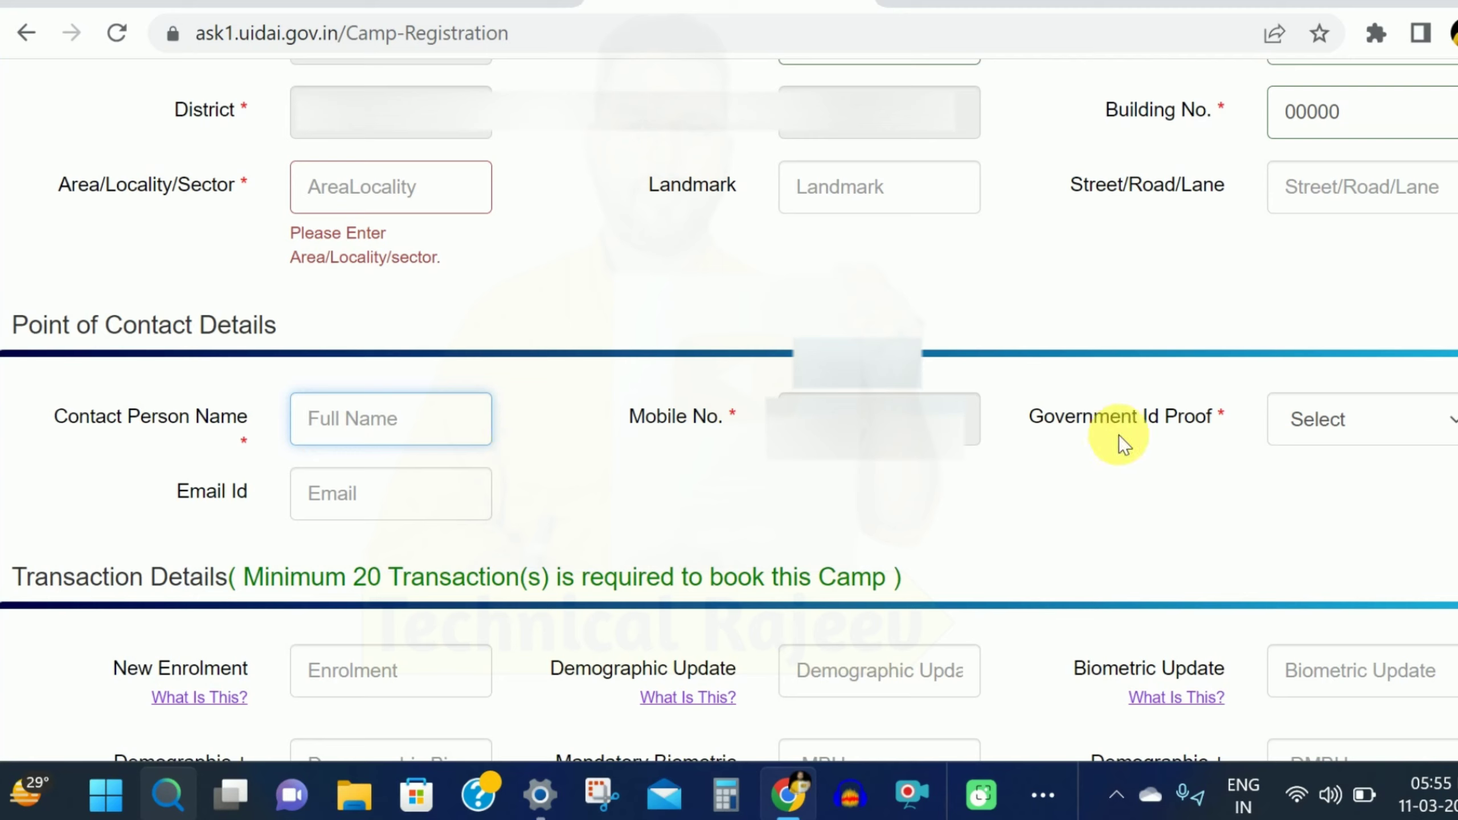
left_click(1346, 436)
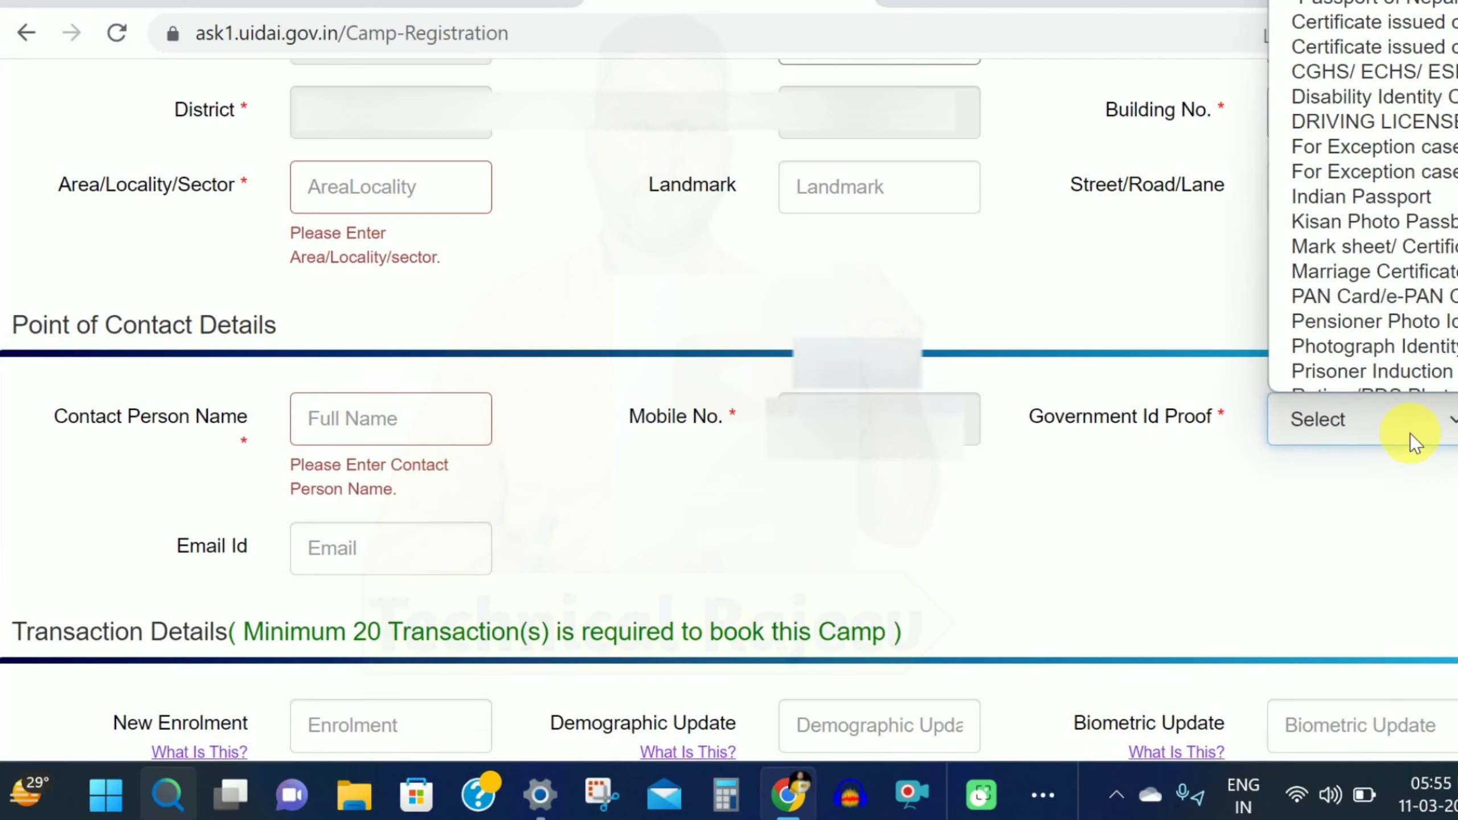
left_click(1393, 106)
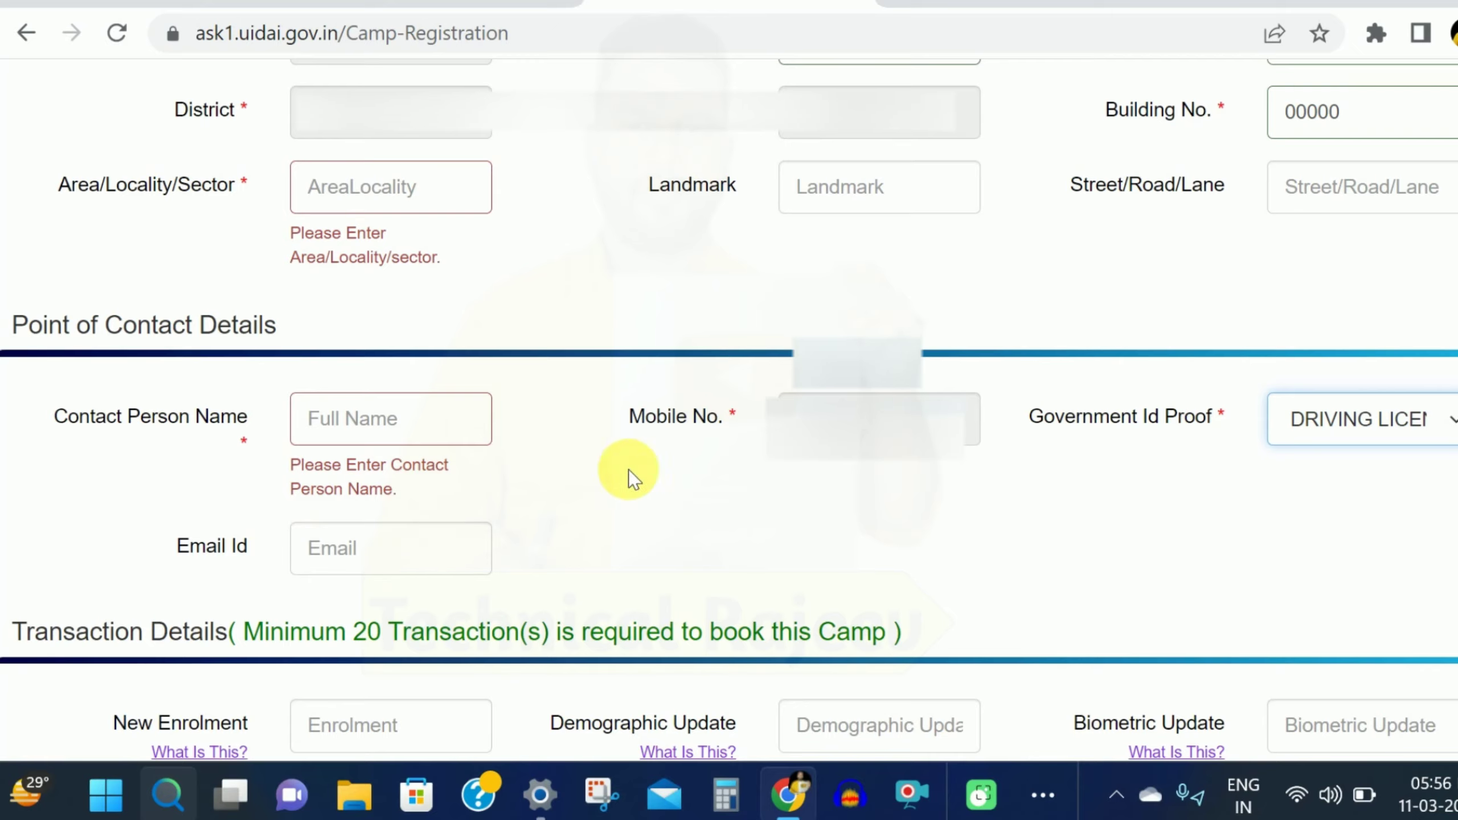
scroll(632, 476, "down", 5)
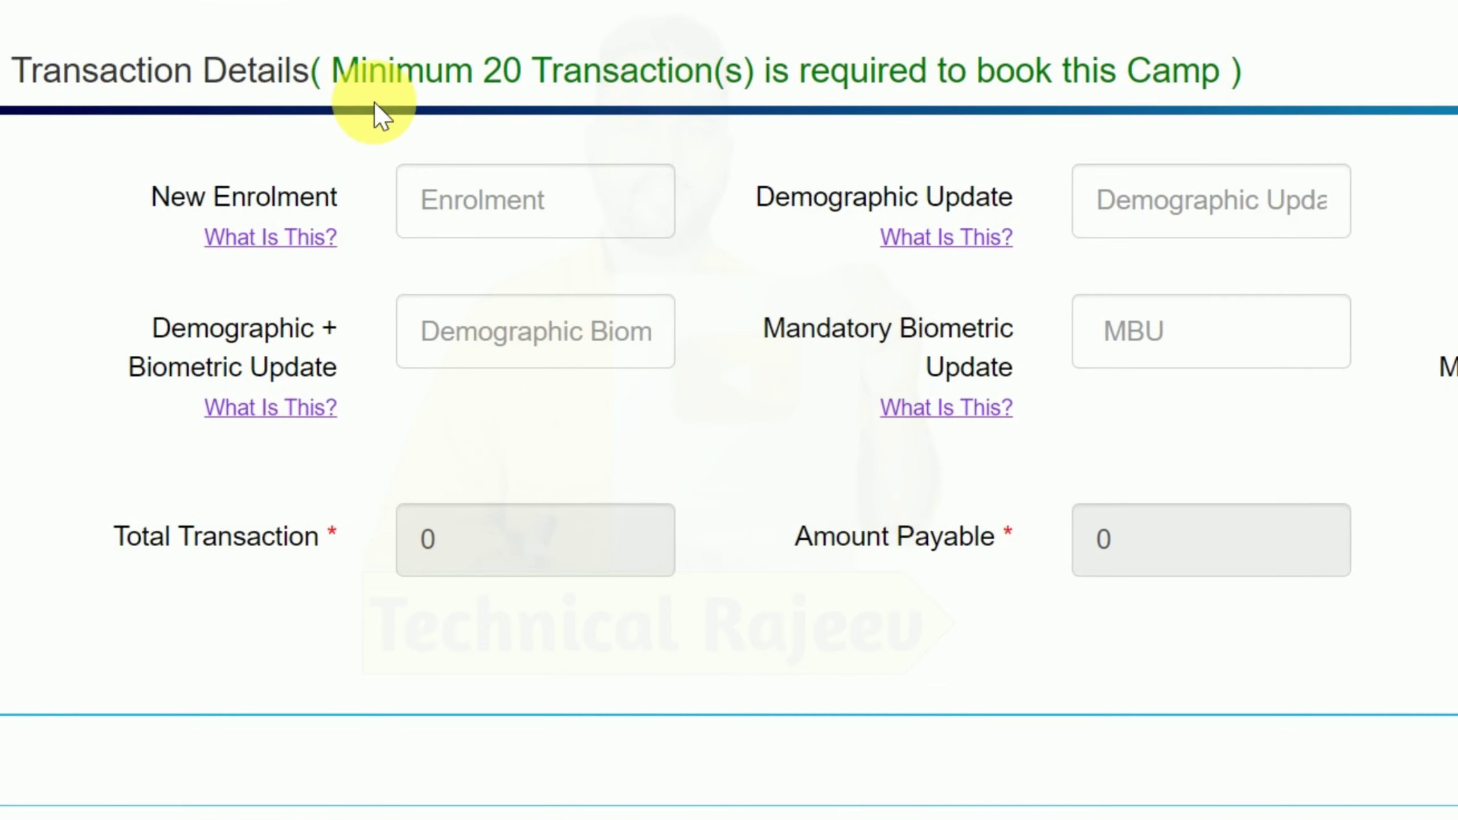